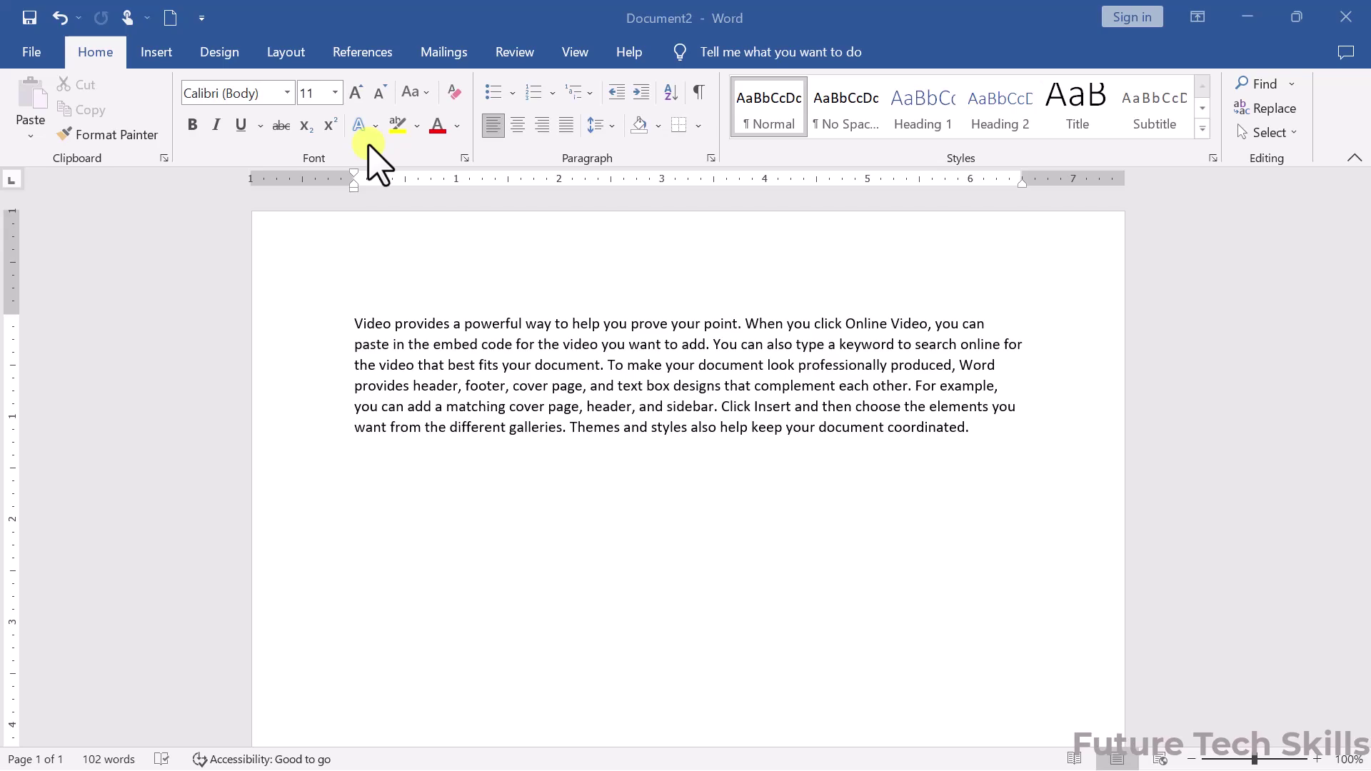
Select the paragraph's first sentence and enlarge the page view to 160%.
drag(354, 324, 747, 330)
click(1318, 759)
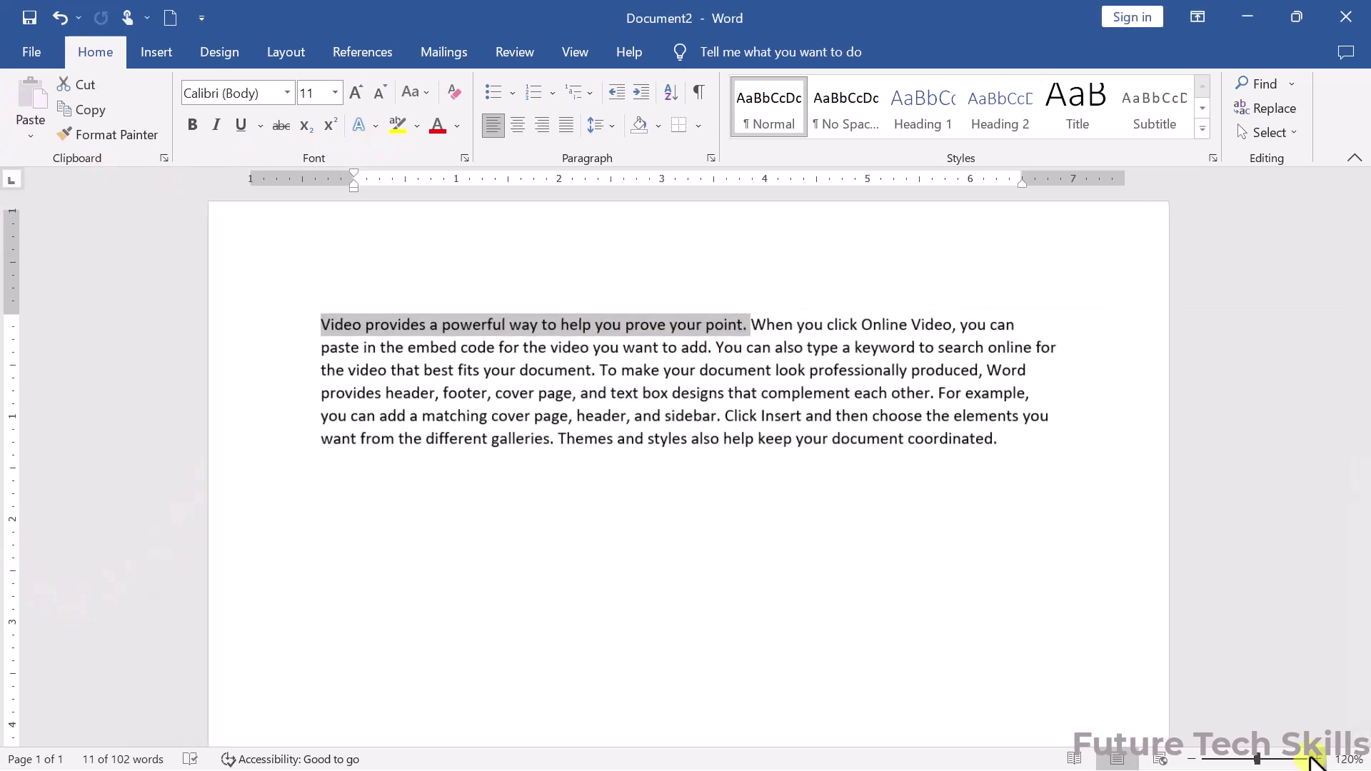
click(1317, 759)
click(1317, 759)
click(1317, 759)
click(1317, 759)
click(1317, 759)
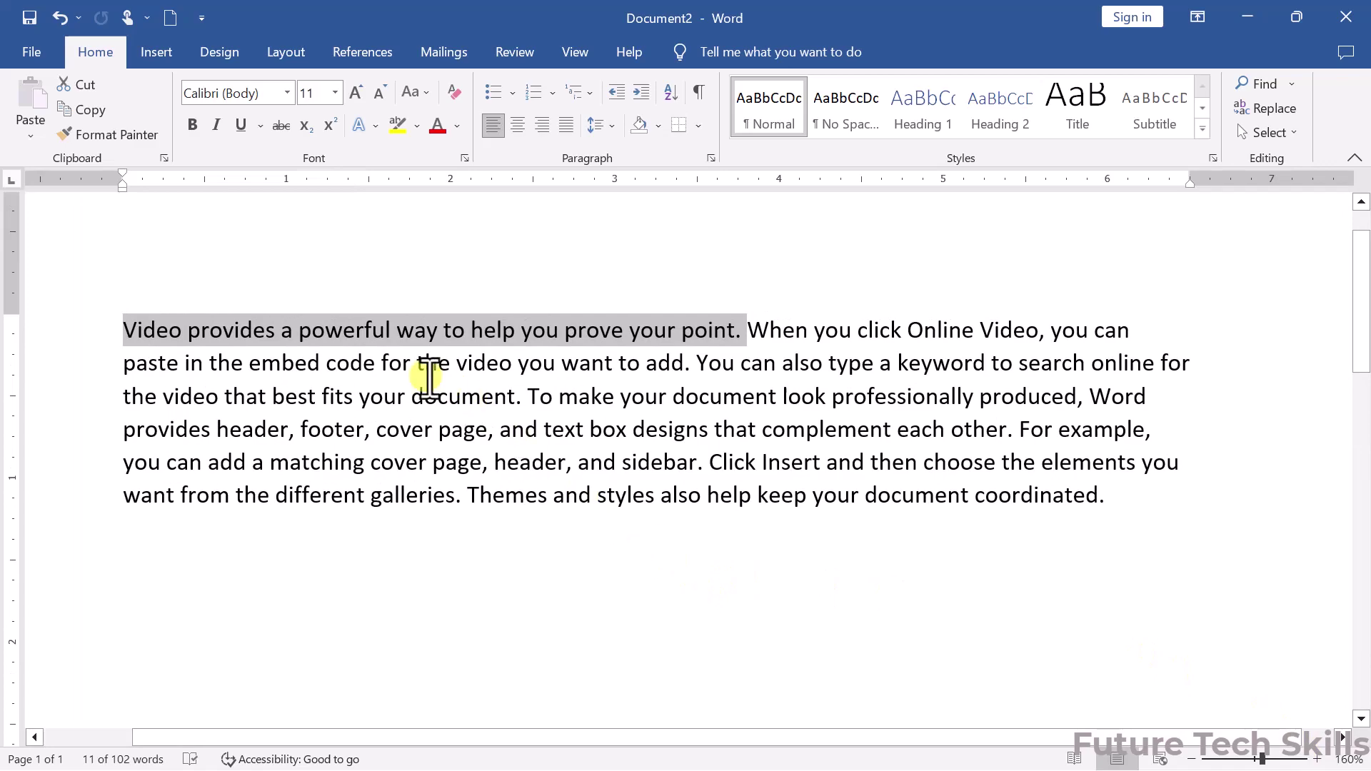
Reselect the paragraph's first sentence and review the available Change Case options.
click(329, 333)
drag(734, 346, 85, 315)
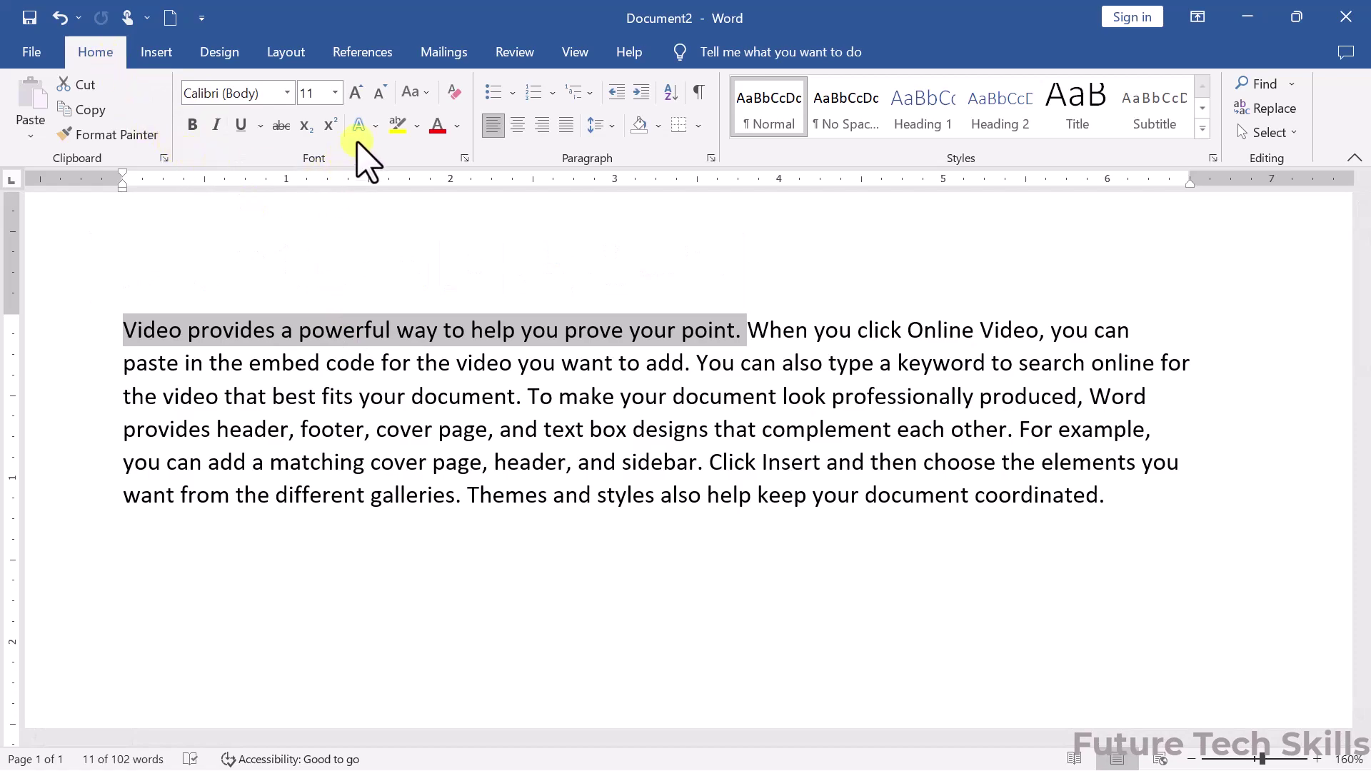
click(425, 93)
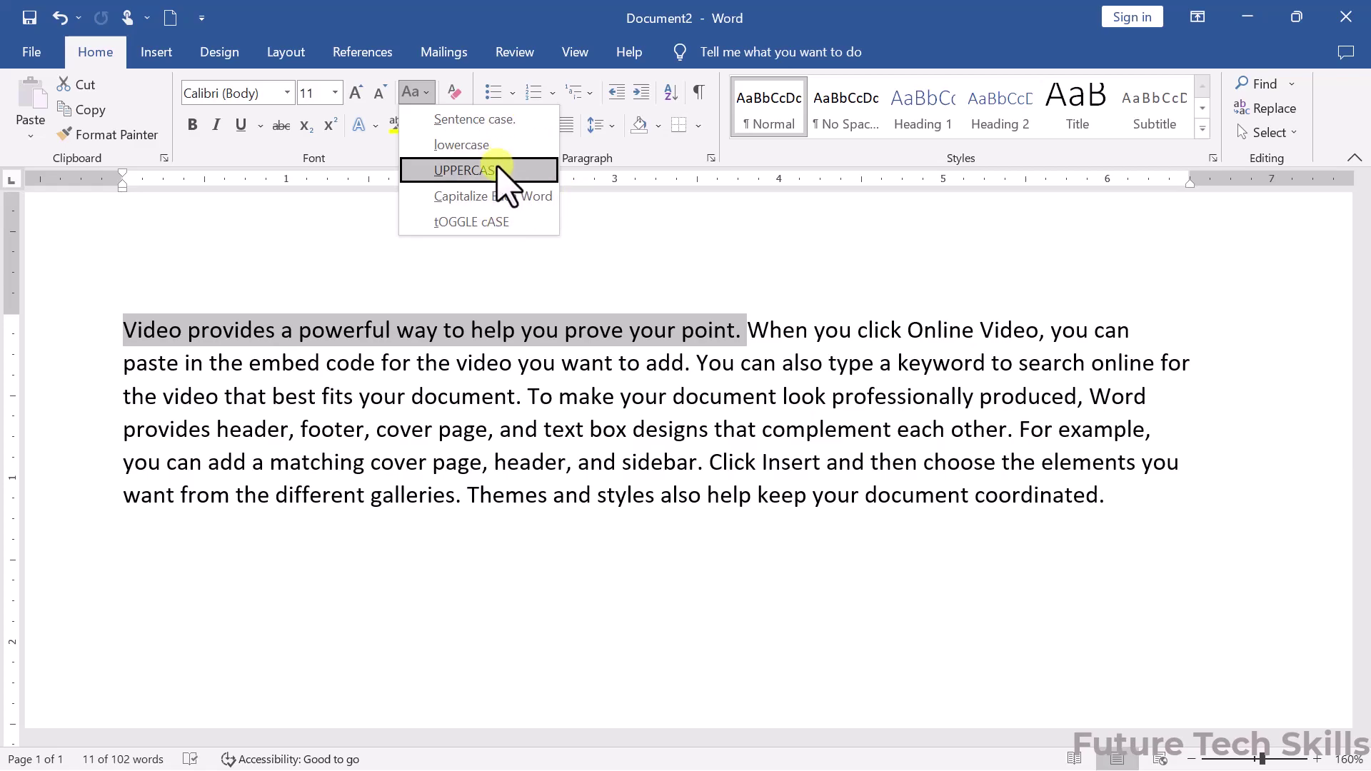
click(457, 312)
Select the whole paragraph and change its case to UPPERCASE.
click(131, 343)
drag(127, 334, 1113, 501)
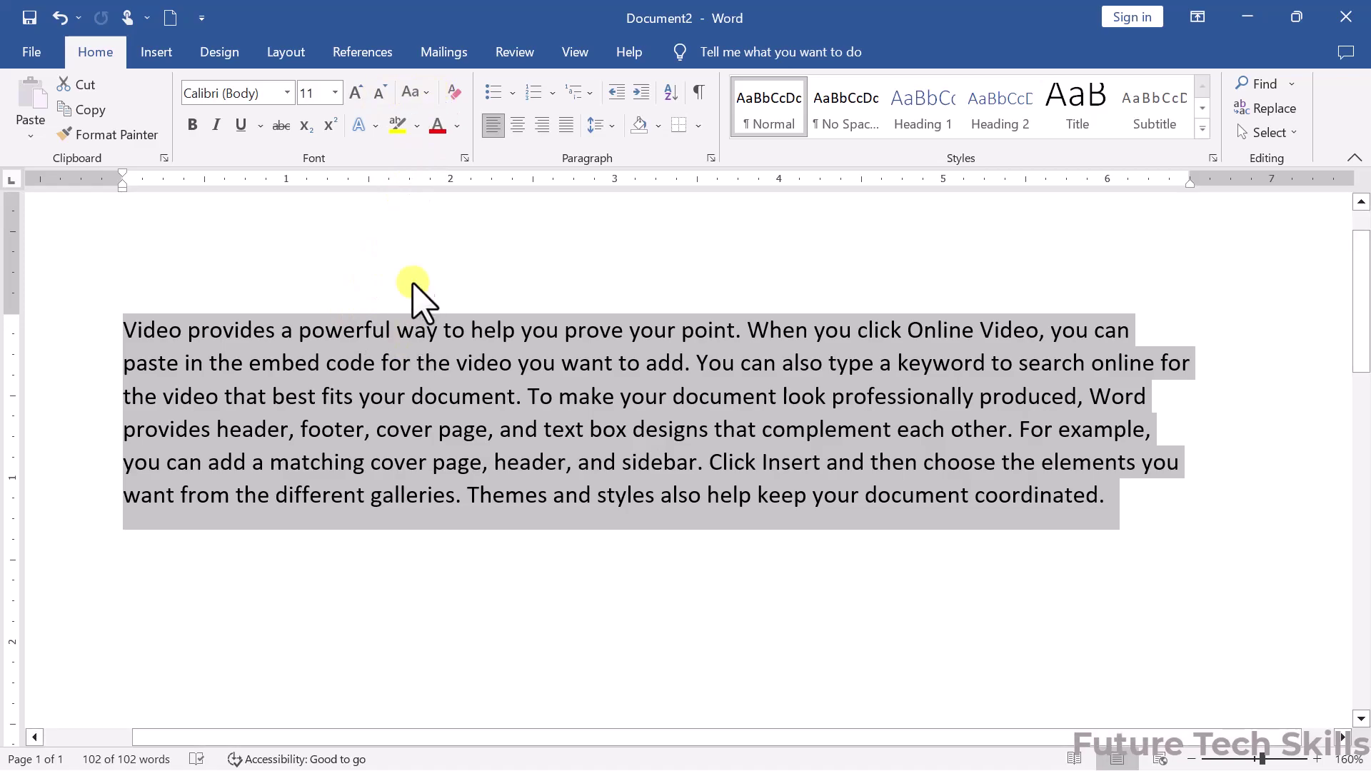
click(417, 93)
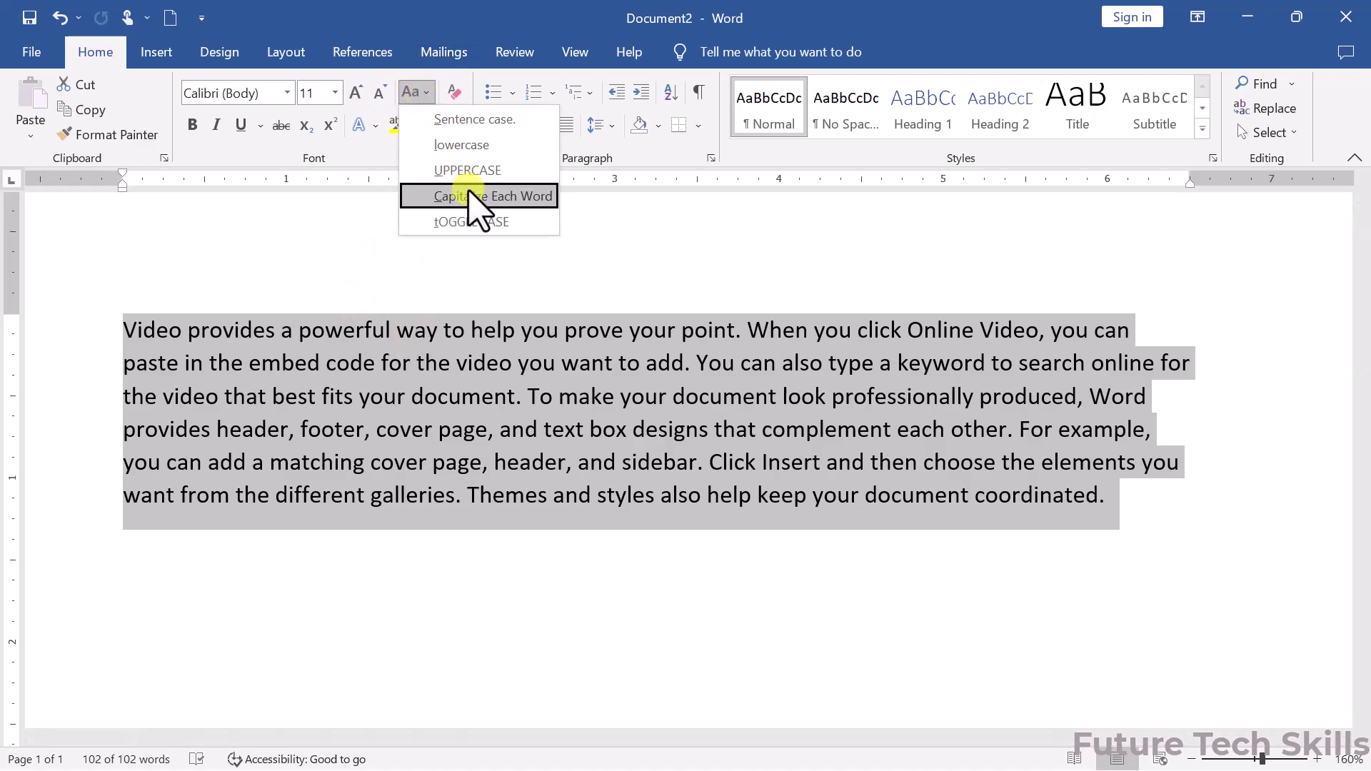
click(465, 171)
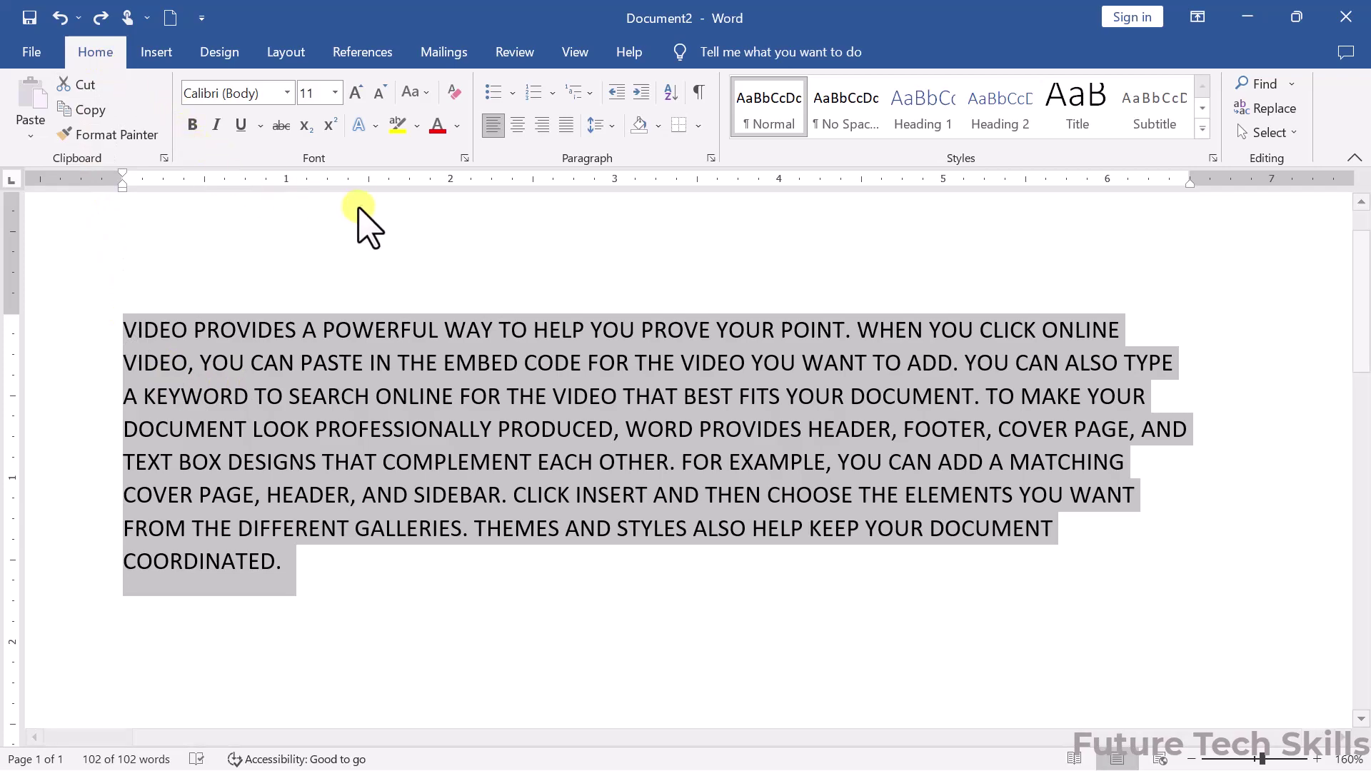
Change the selected paragraph to Sentence case and clear the selection.
click(421, 93)
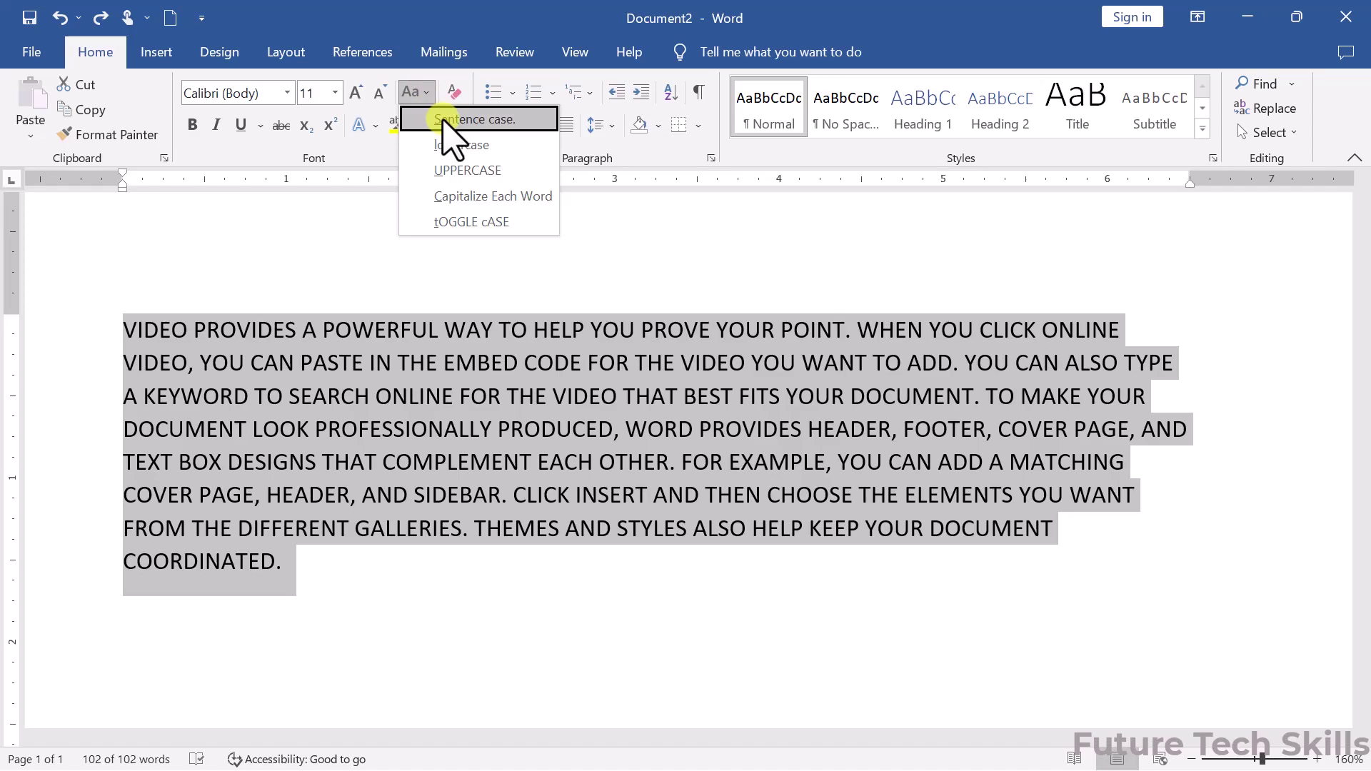
click(445, 120)
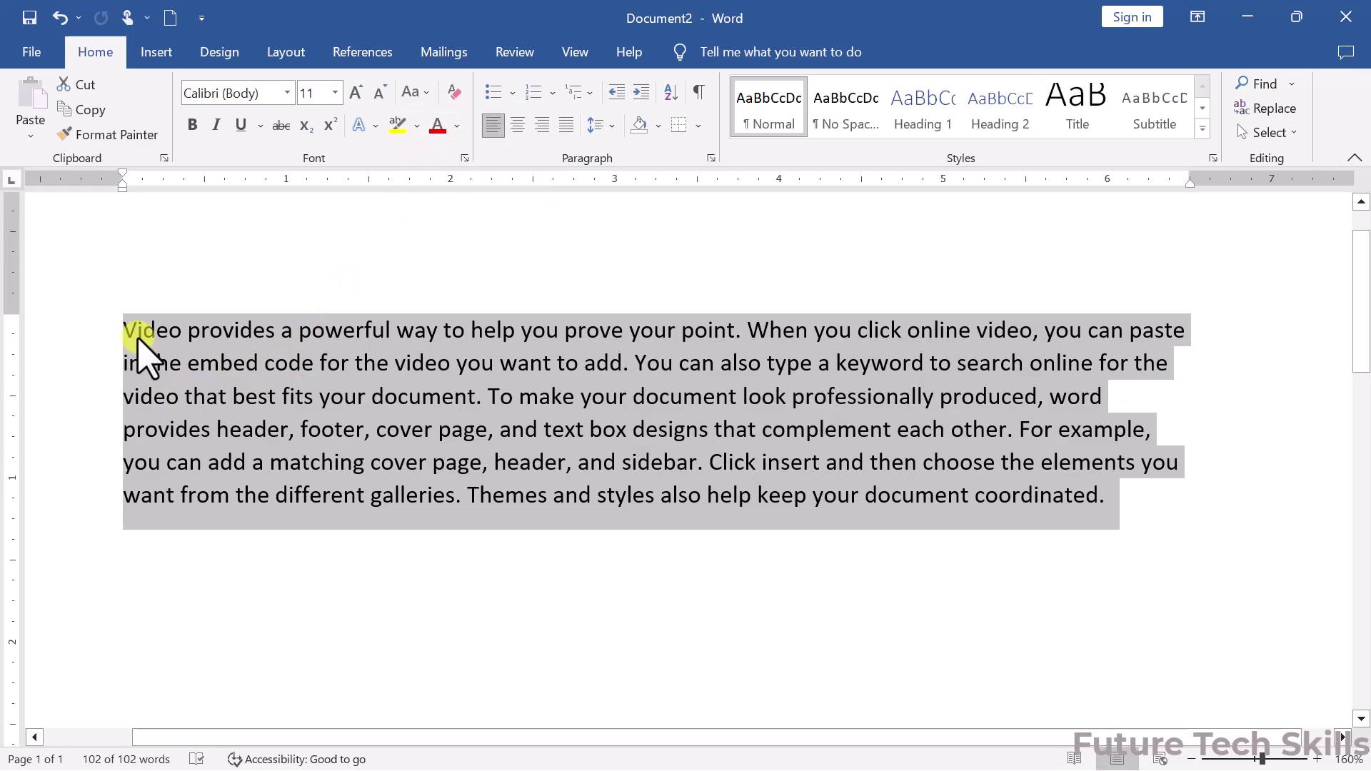
click(126, 339)
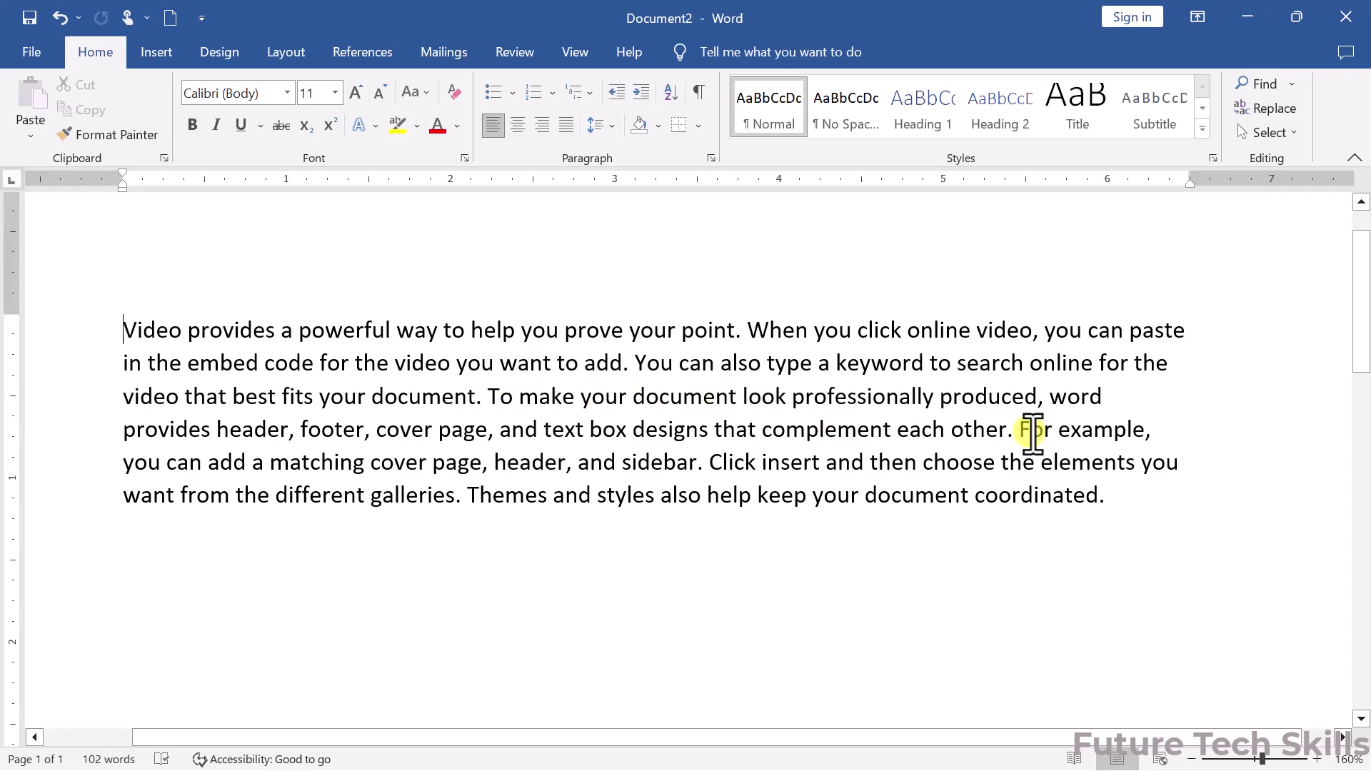
Select all text in the document and change its case to UPPERCASE.
key(ctrl+a)
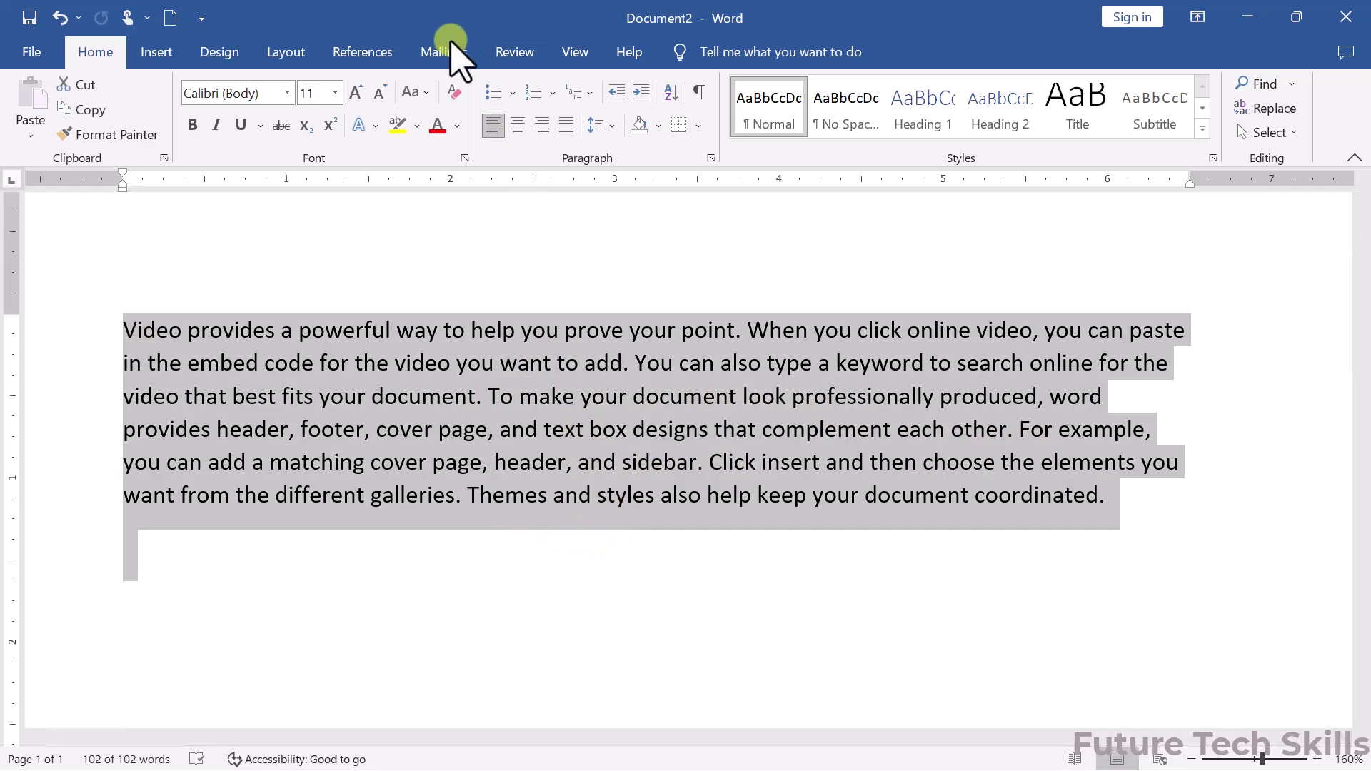
click(424, 93)
click(462, 170)
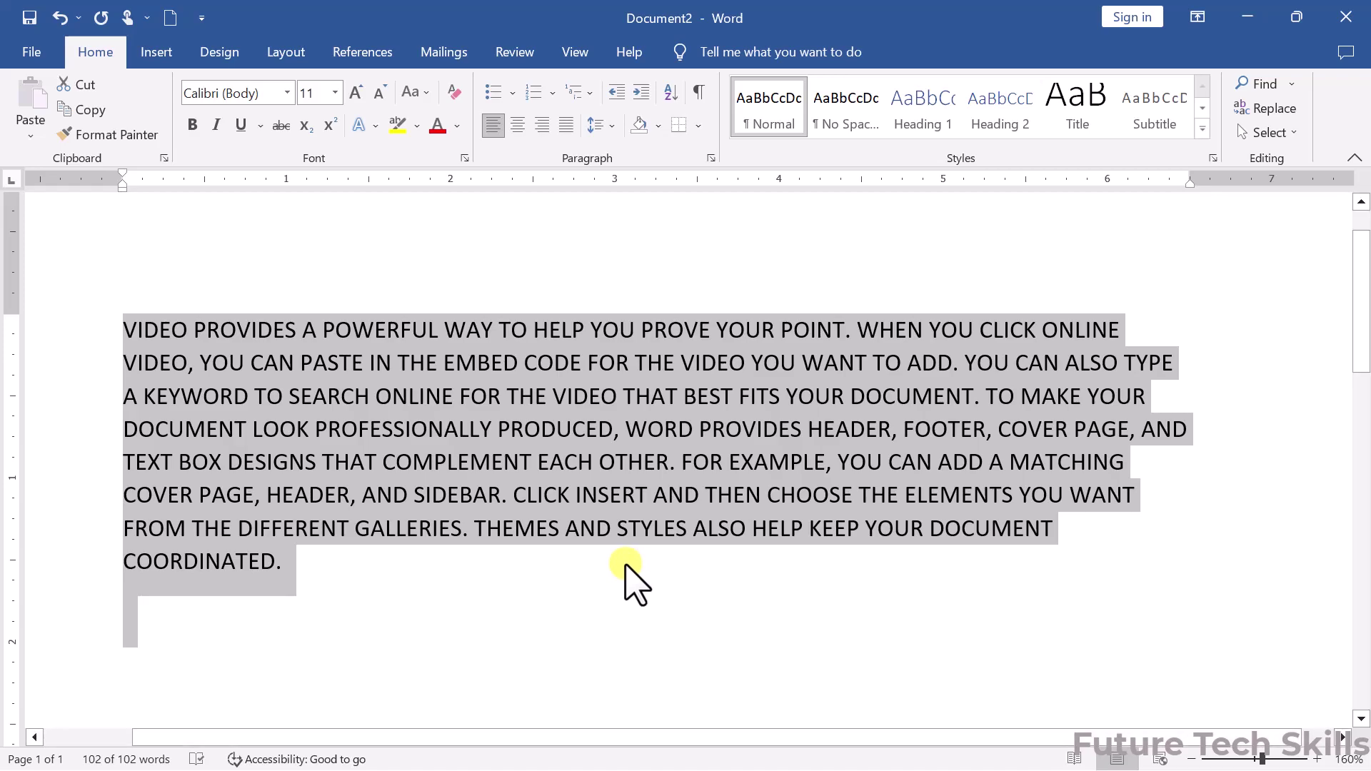
Change the selected text to lowercase, followed by Capitalize Each Word.
click(414, 92)
click(457, 145)
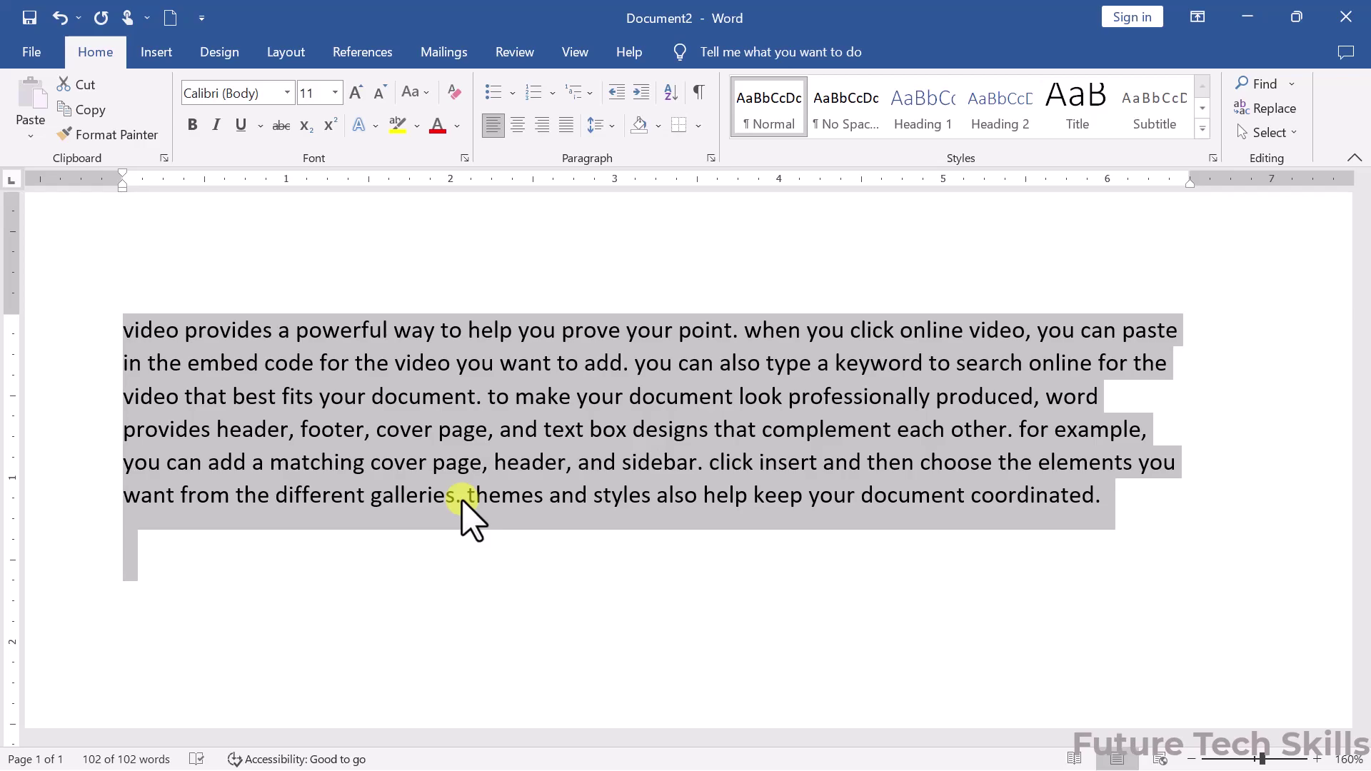
click(435, 93)
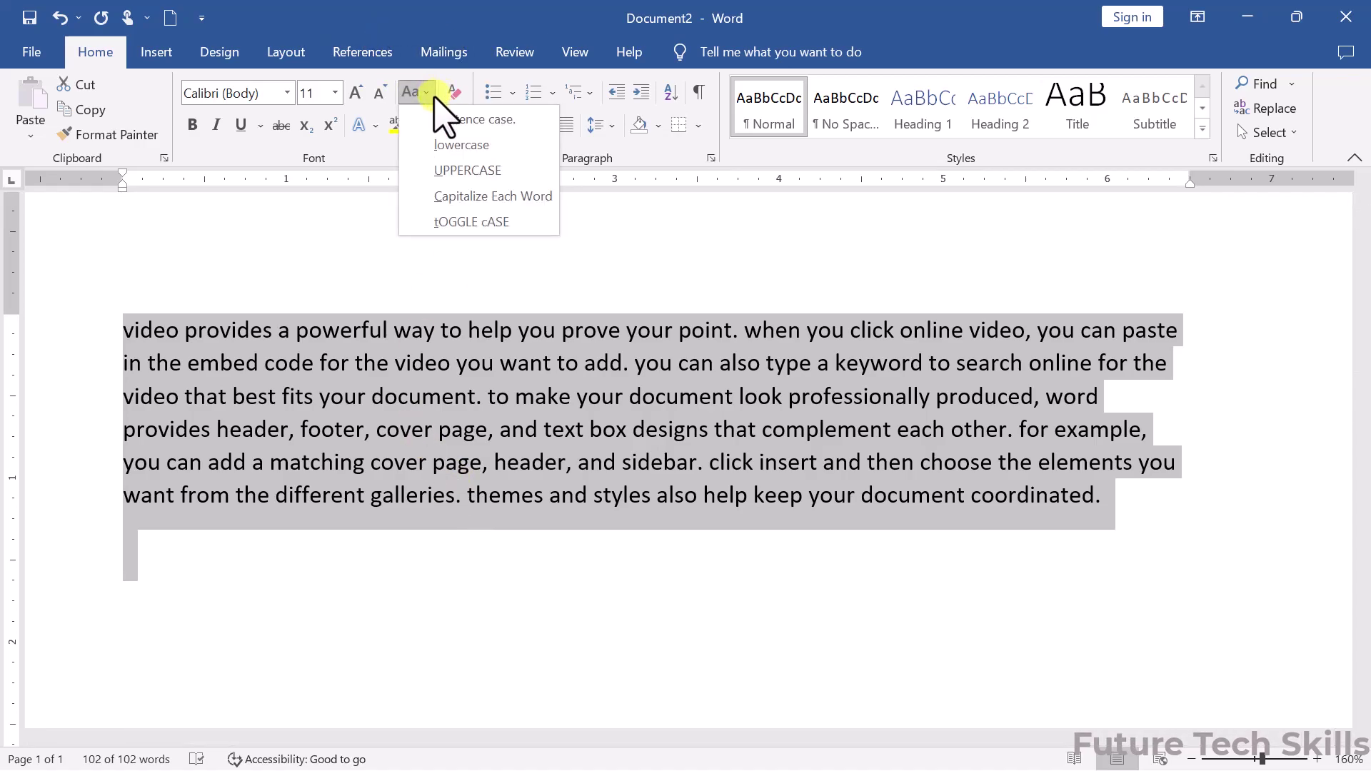
click(472, 197)
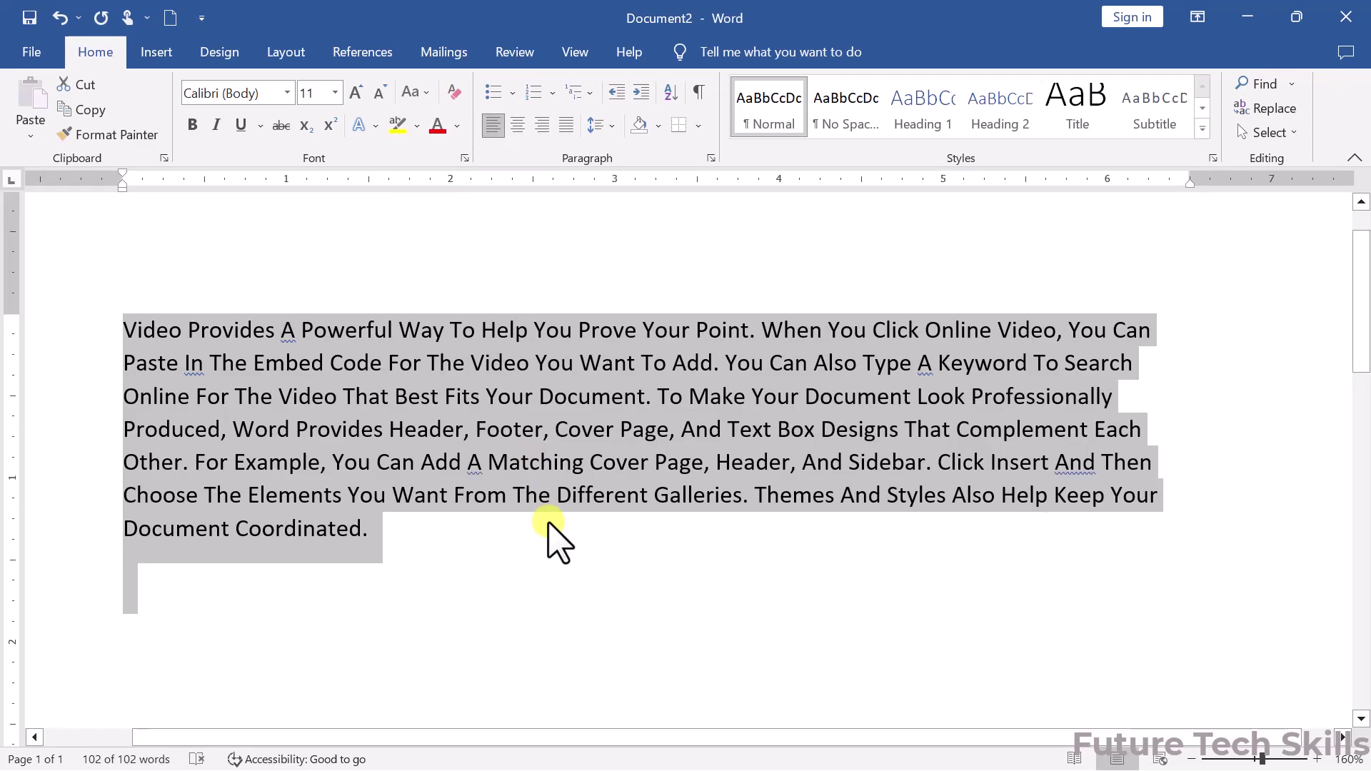
Change the selected text from capitalized words to Sentence case.
click(414, 92)
click(461, 120)
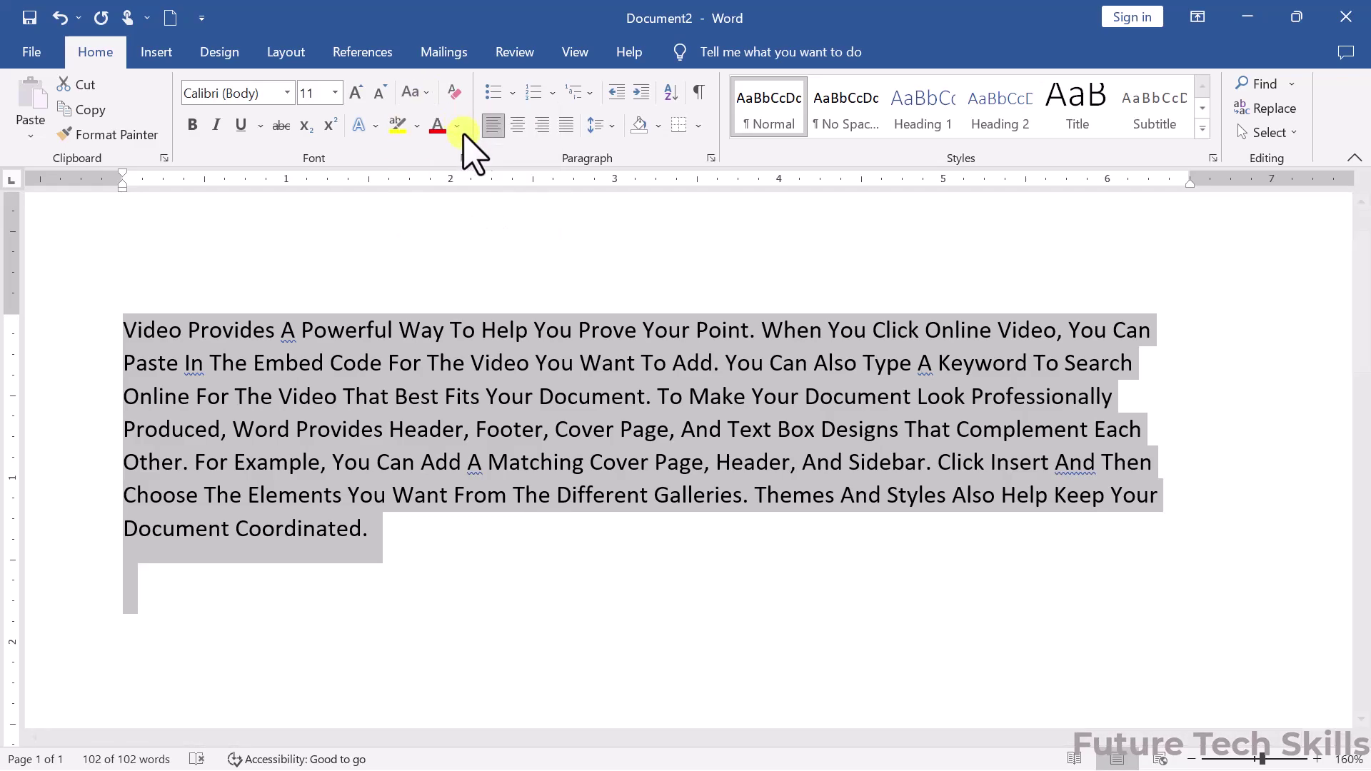
click(416, 91)
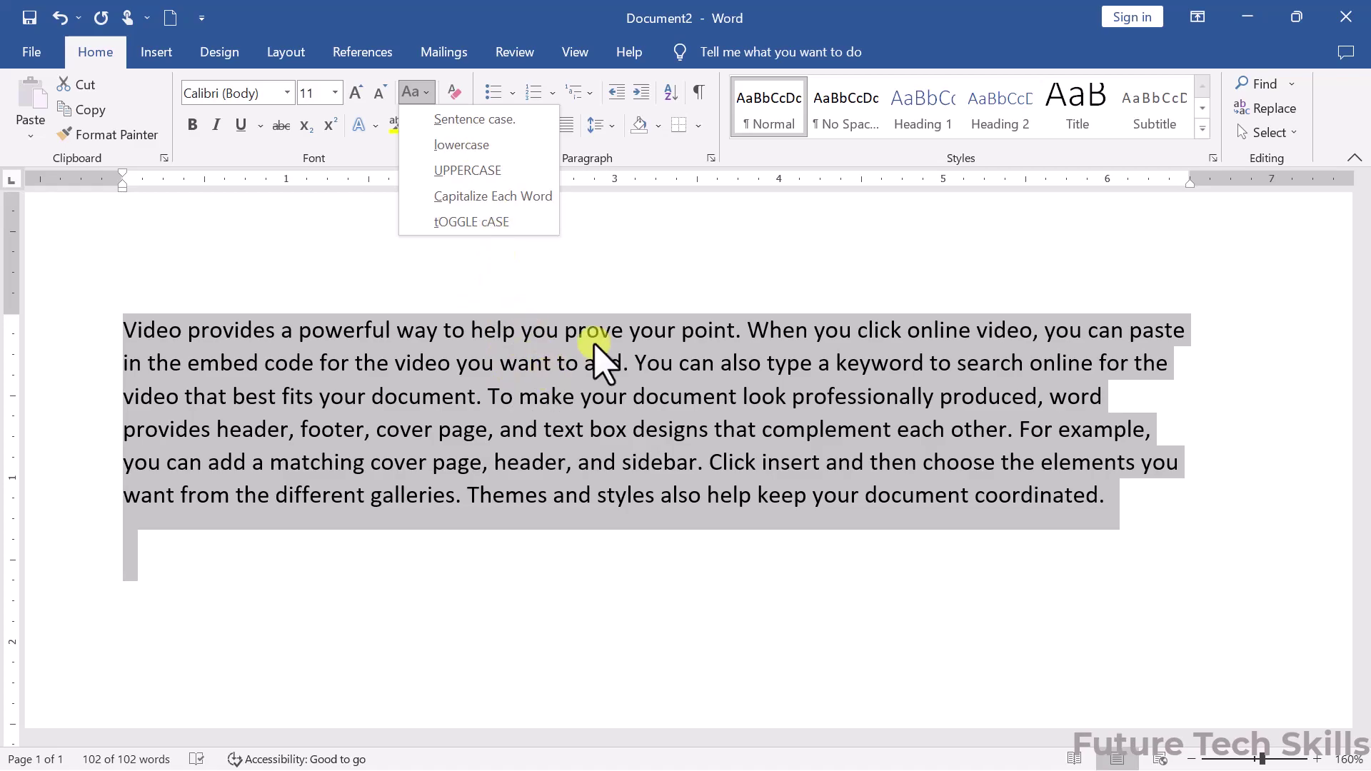
key(Escape)
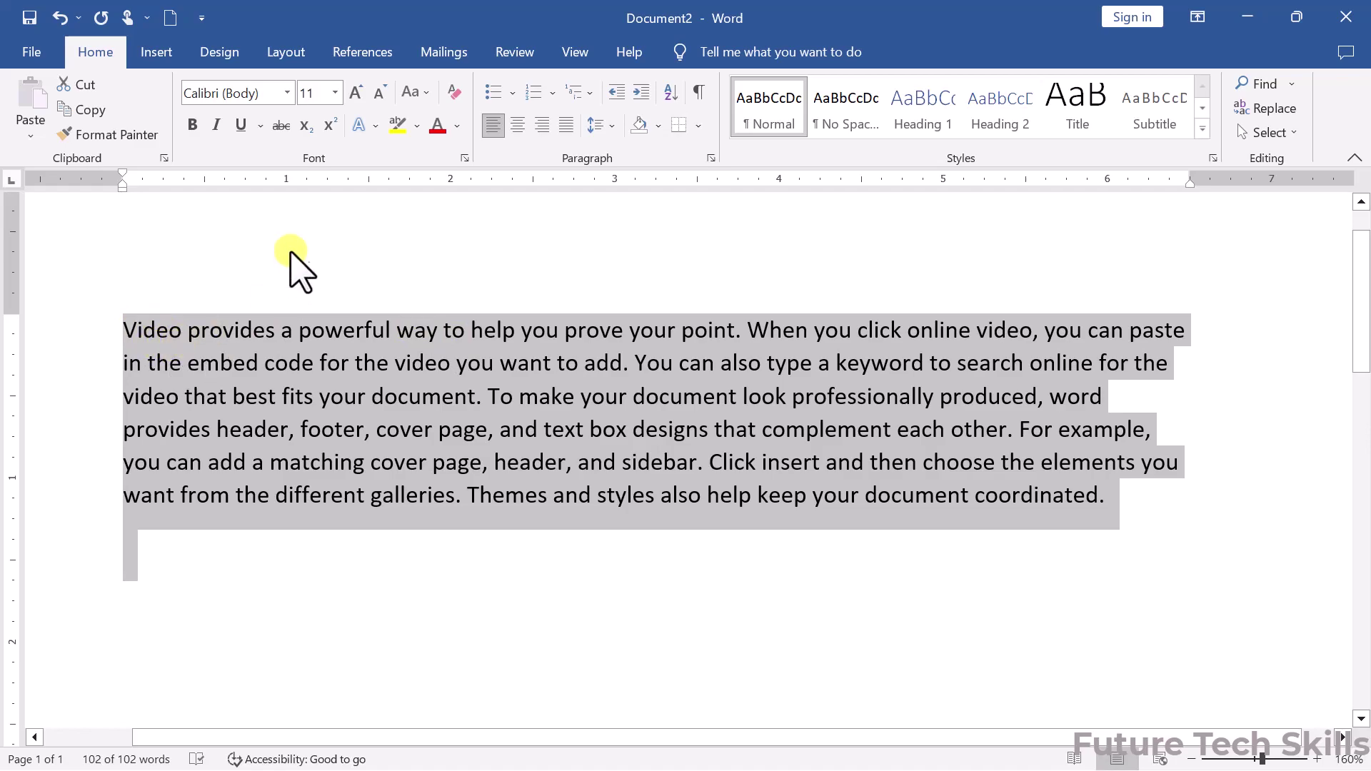
Apply tOGGLE cASE to the selected sentence-case text, followed by Sentence case.
click(426, 92)
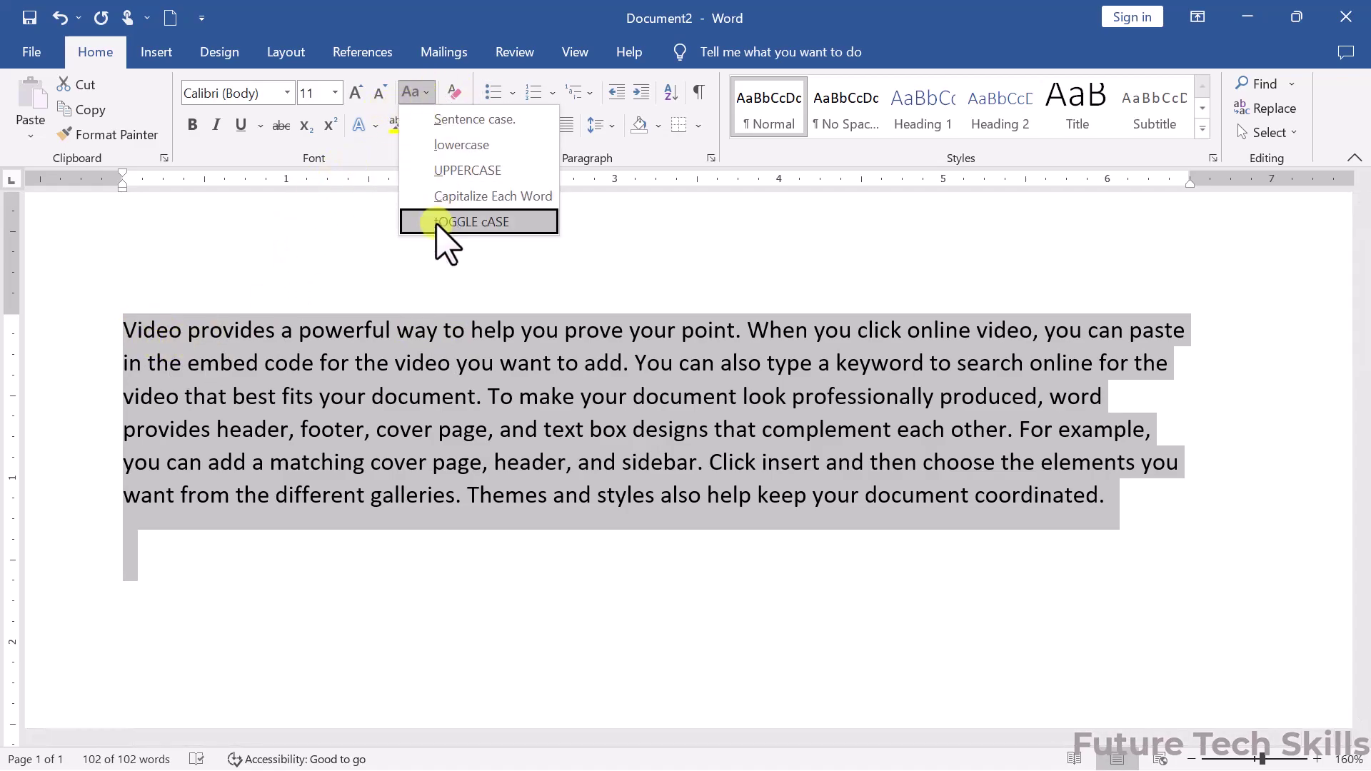
click(458, 223)
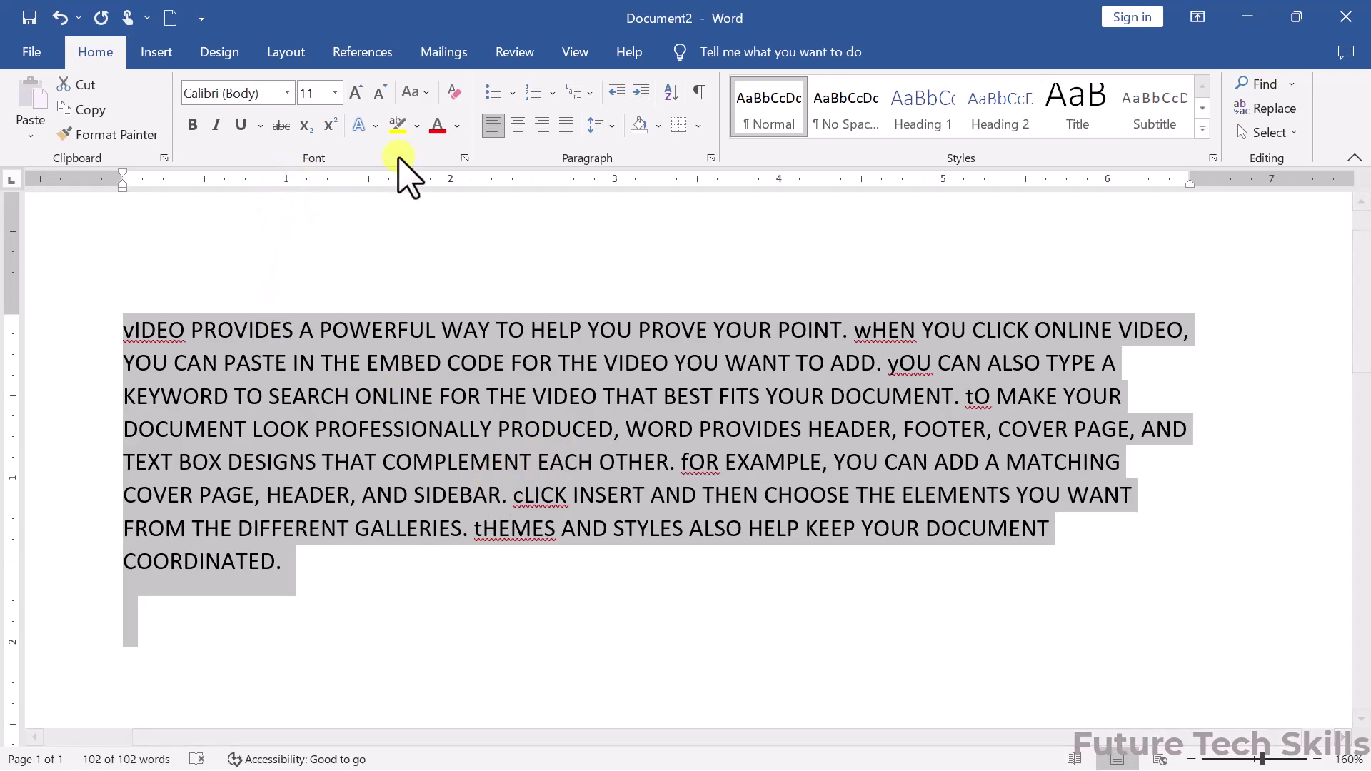
click(421, 92)
click(445, 120)
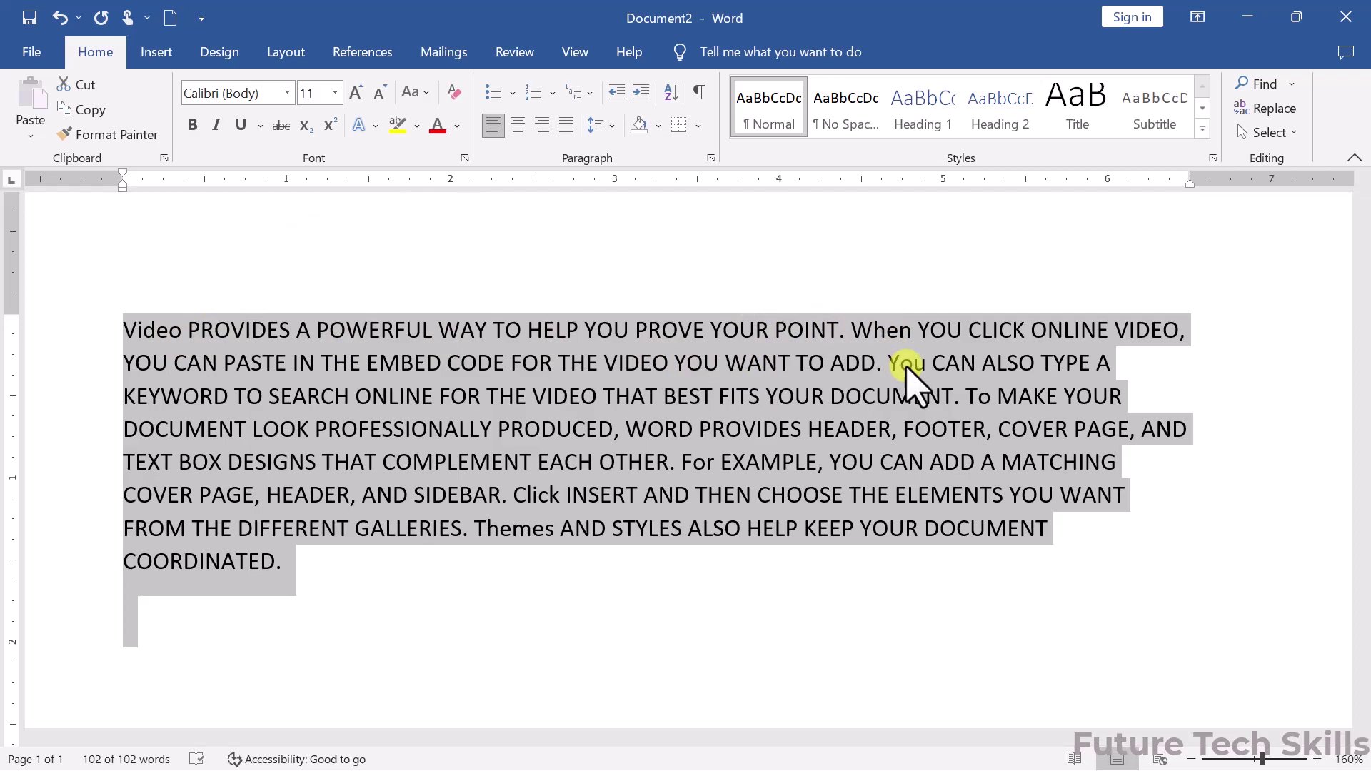
Toggle the case of the selected mixed-case text and reapply Sentence case.
click(414, 92)
click(460, 218)
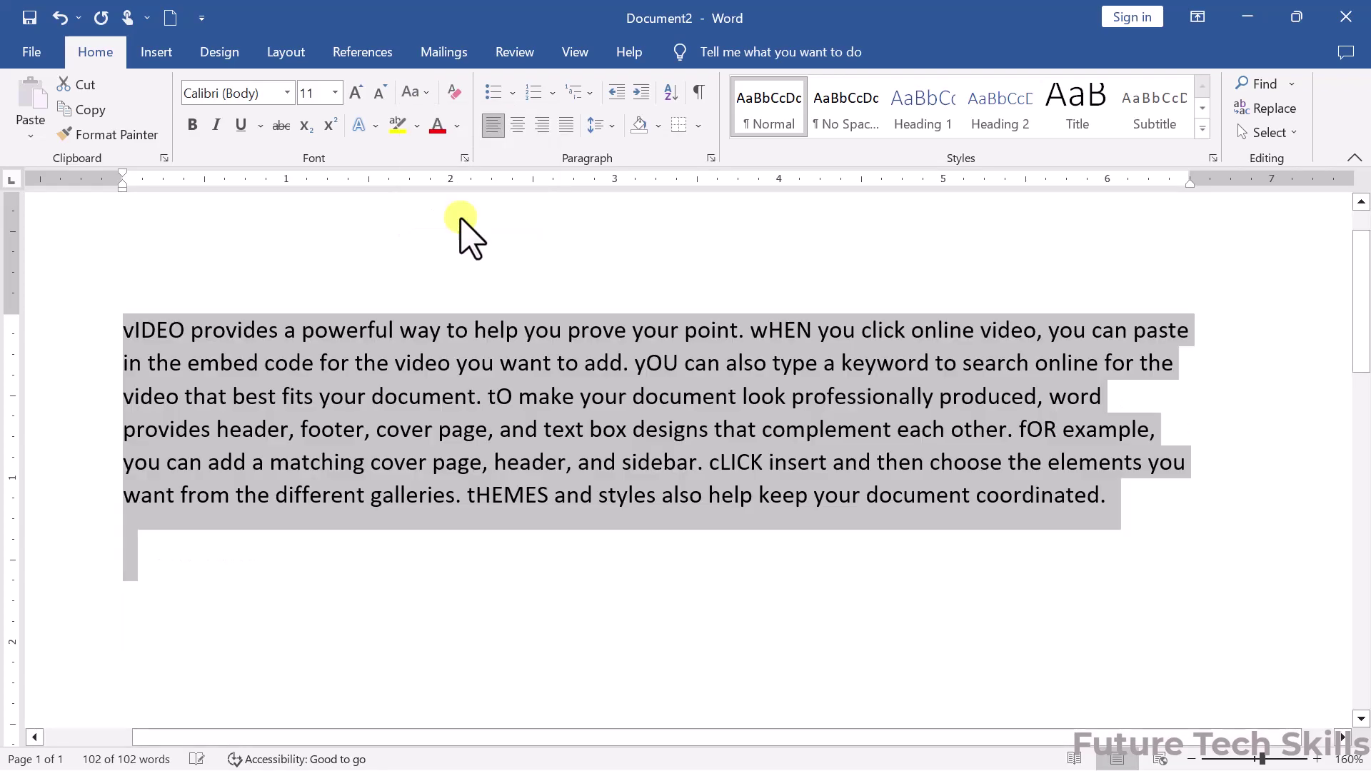
click(414, 92)
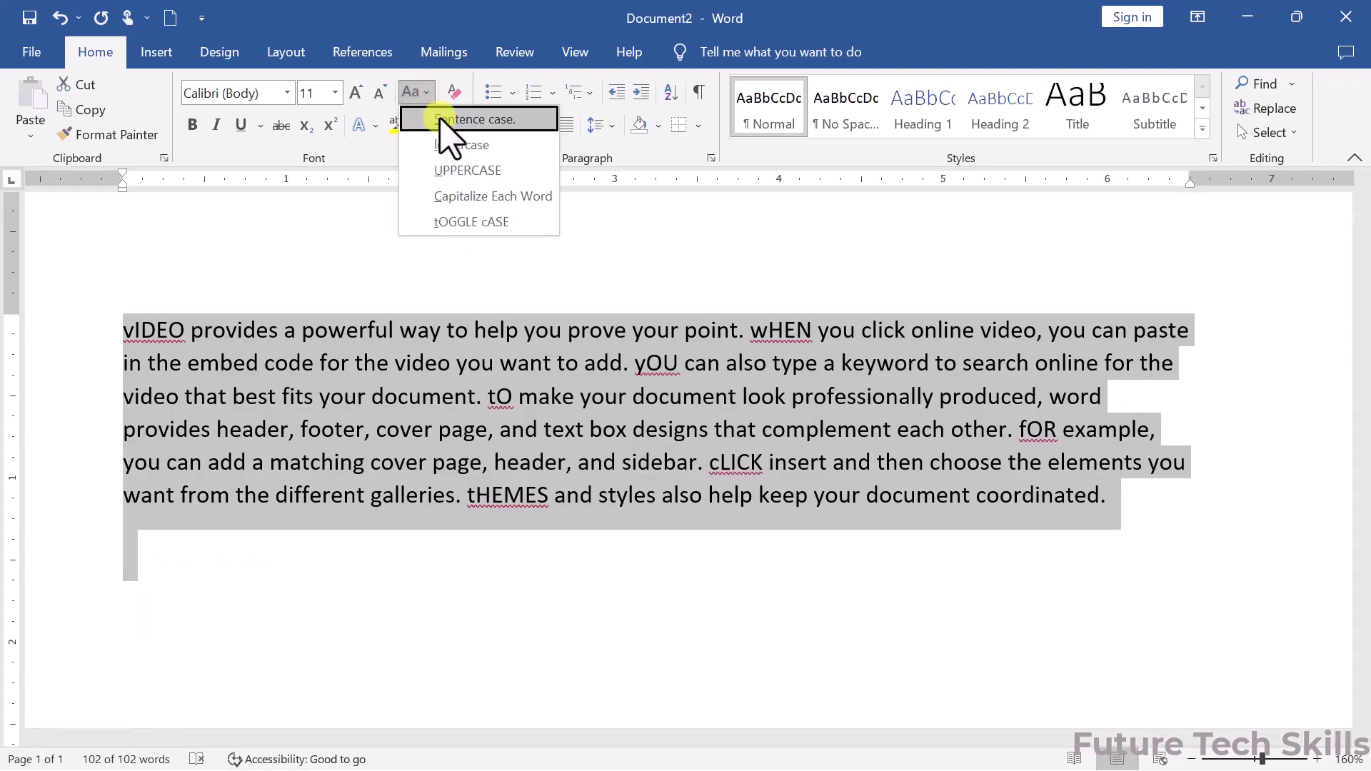
click(448, 120)
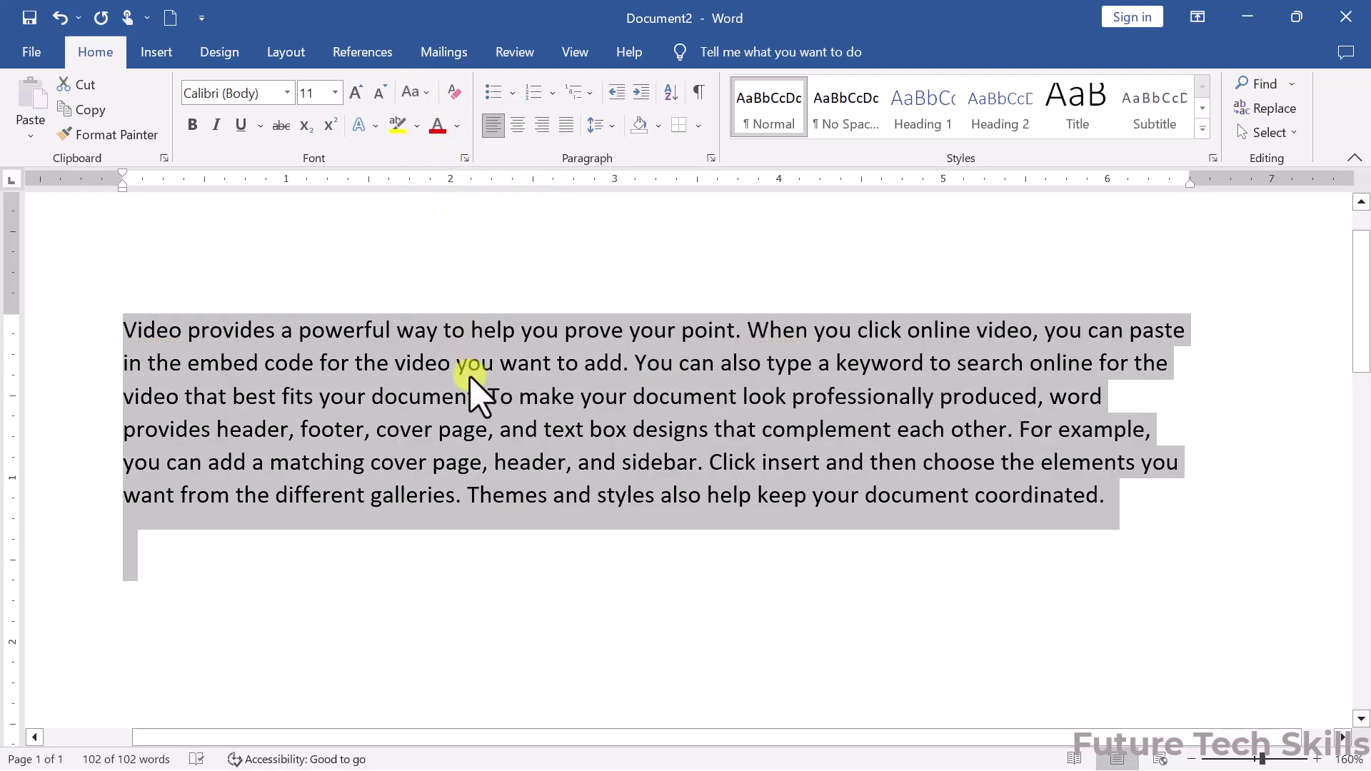
Change the selected text to UPPERCASE and invert it with tOGGLE cASE.
click(418, 91)
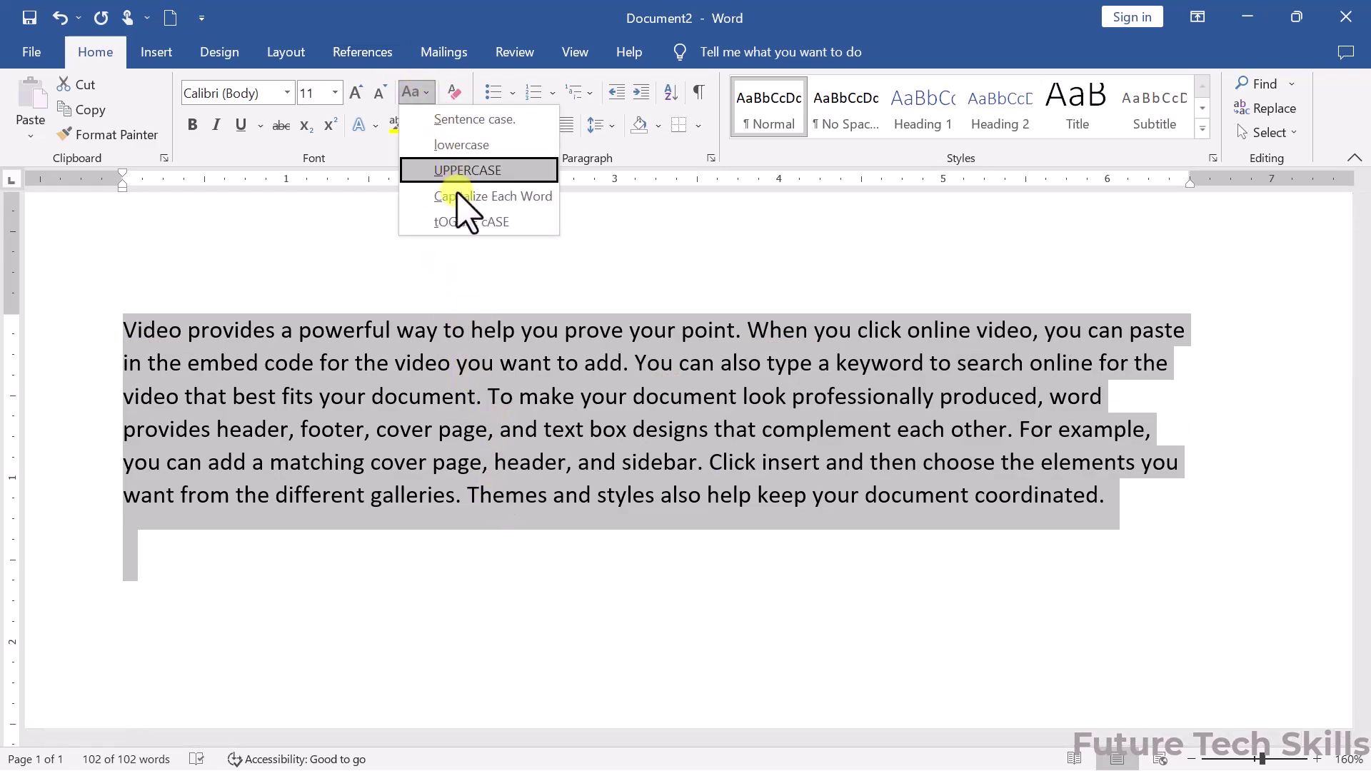
click(457, 170)
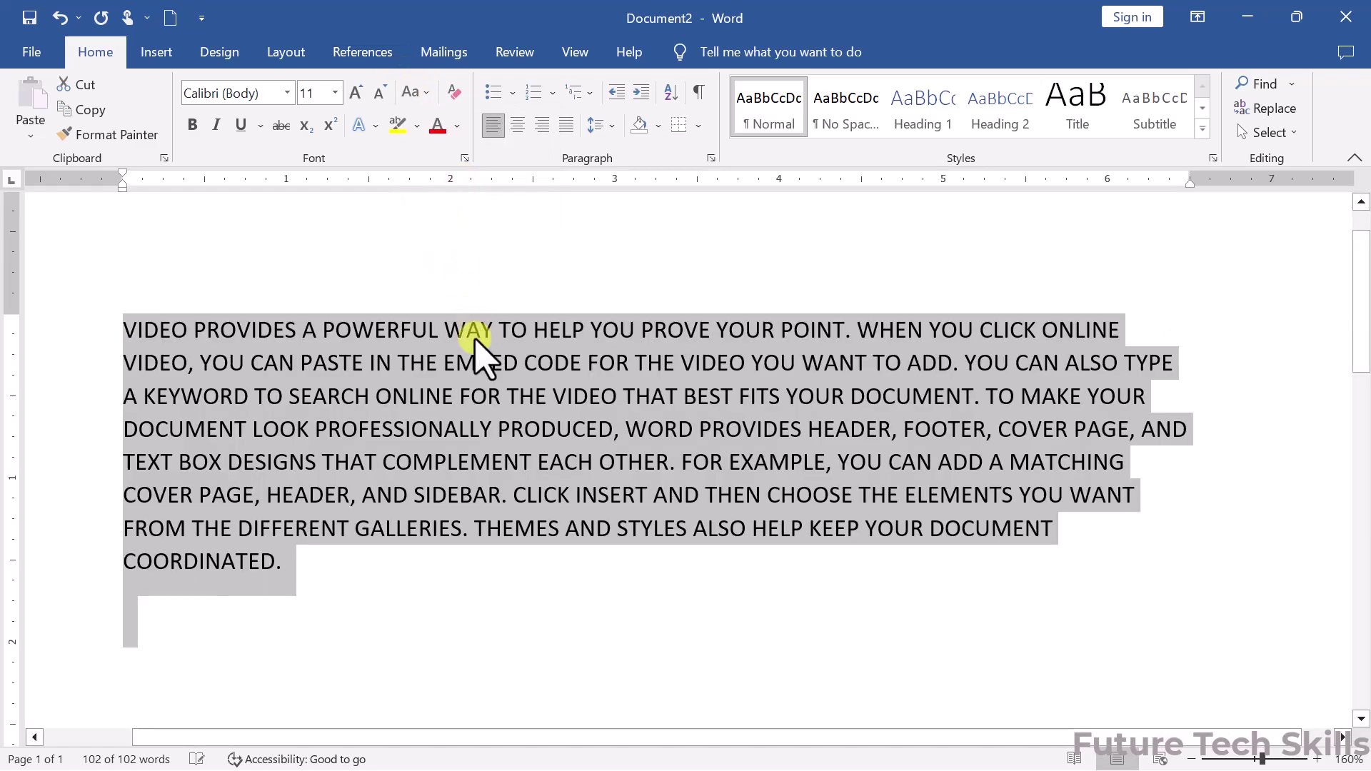
click(418, 91)
click(431, 225)
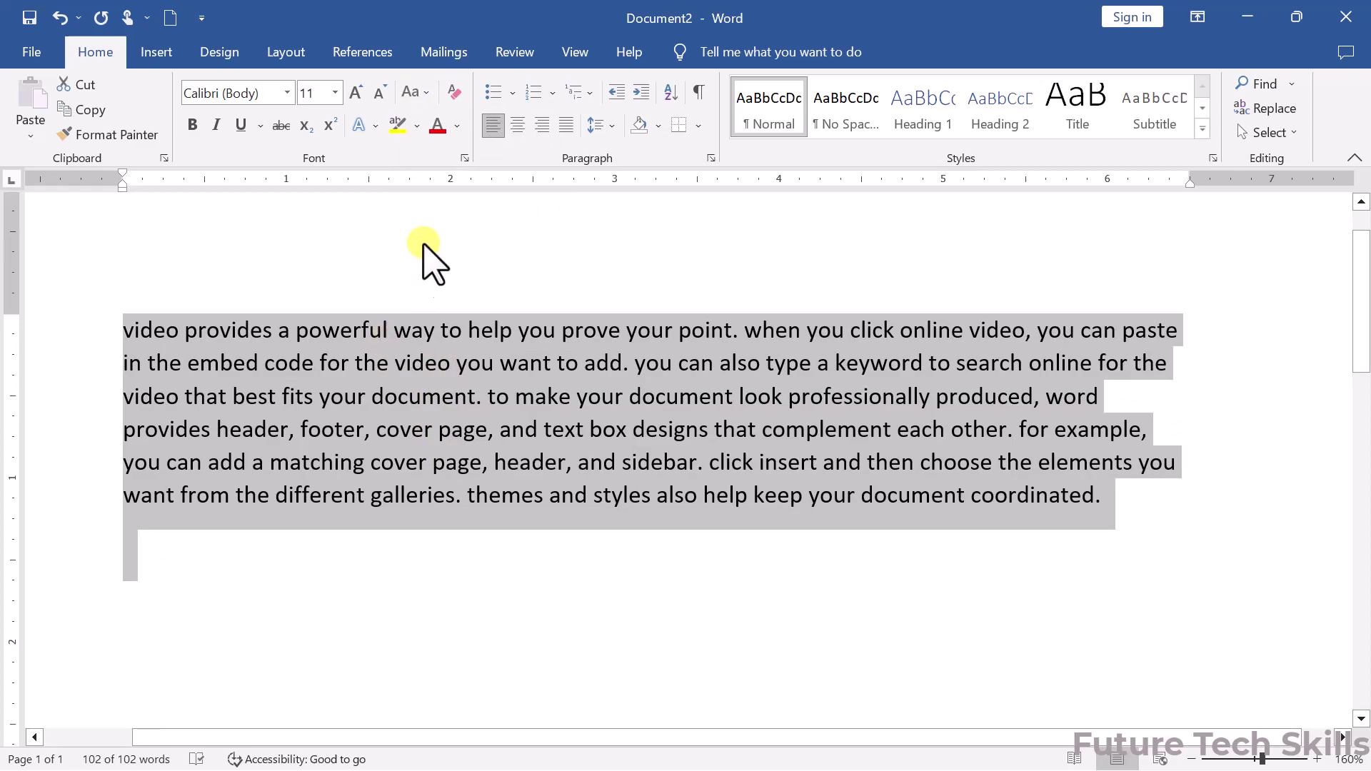
Change the selected text to UPPERCASE and convert it back to lowercase.
click(416, 91)
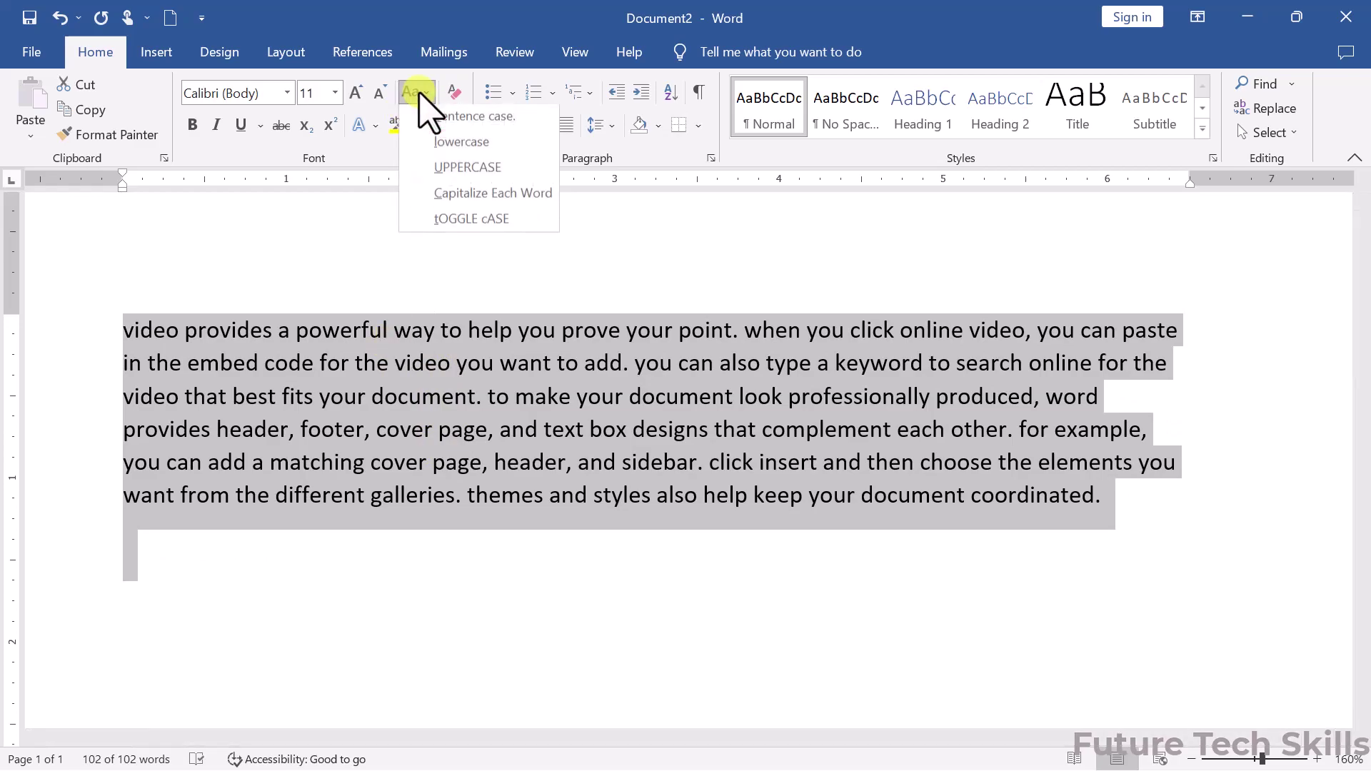
click(442, 170)
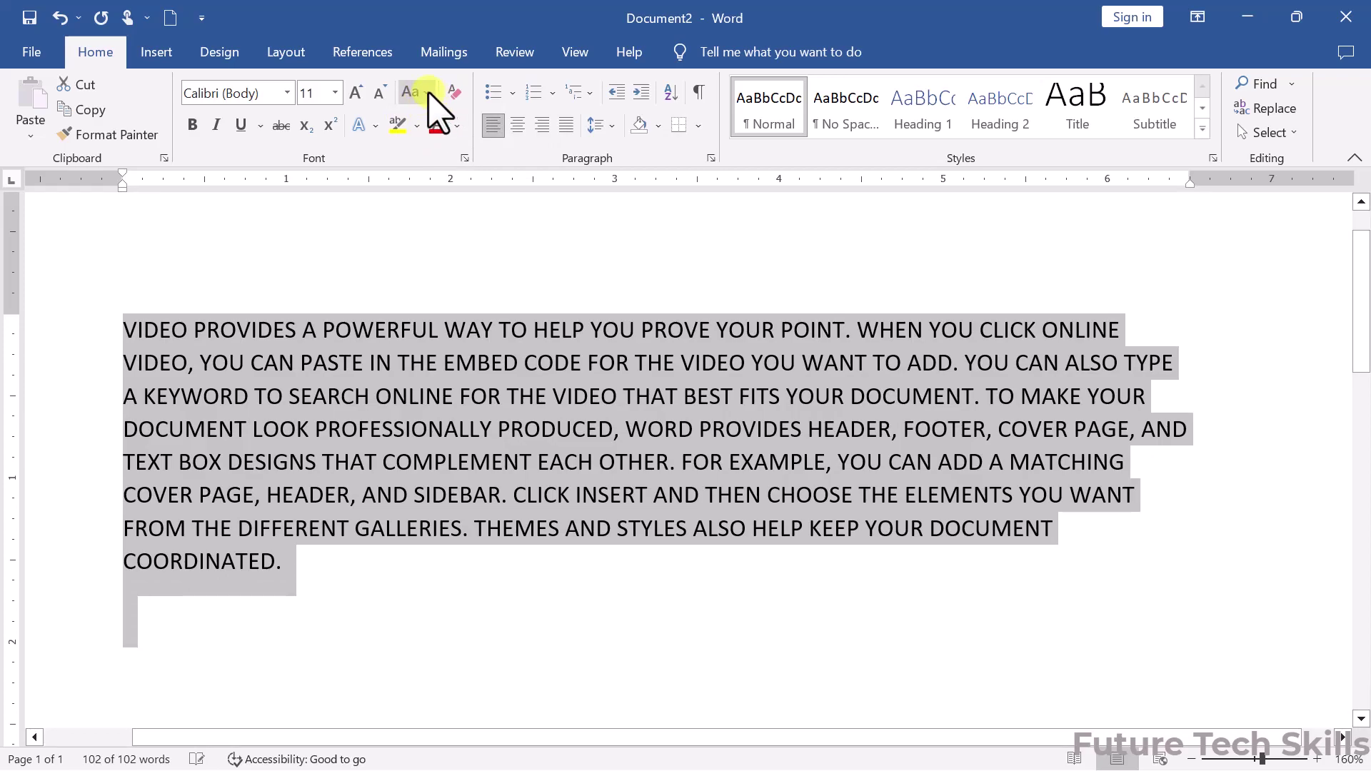
click(422, 94)
click(446, 145)
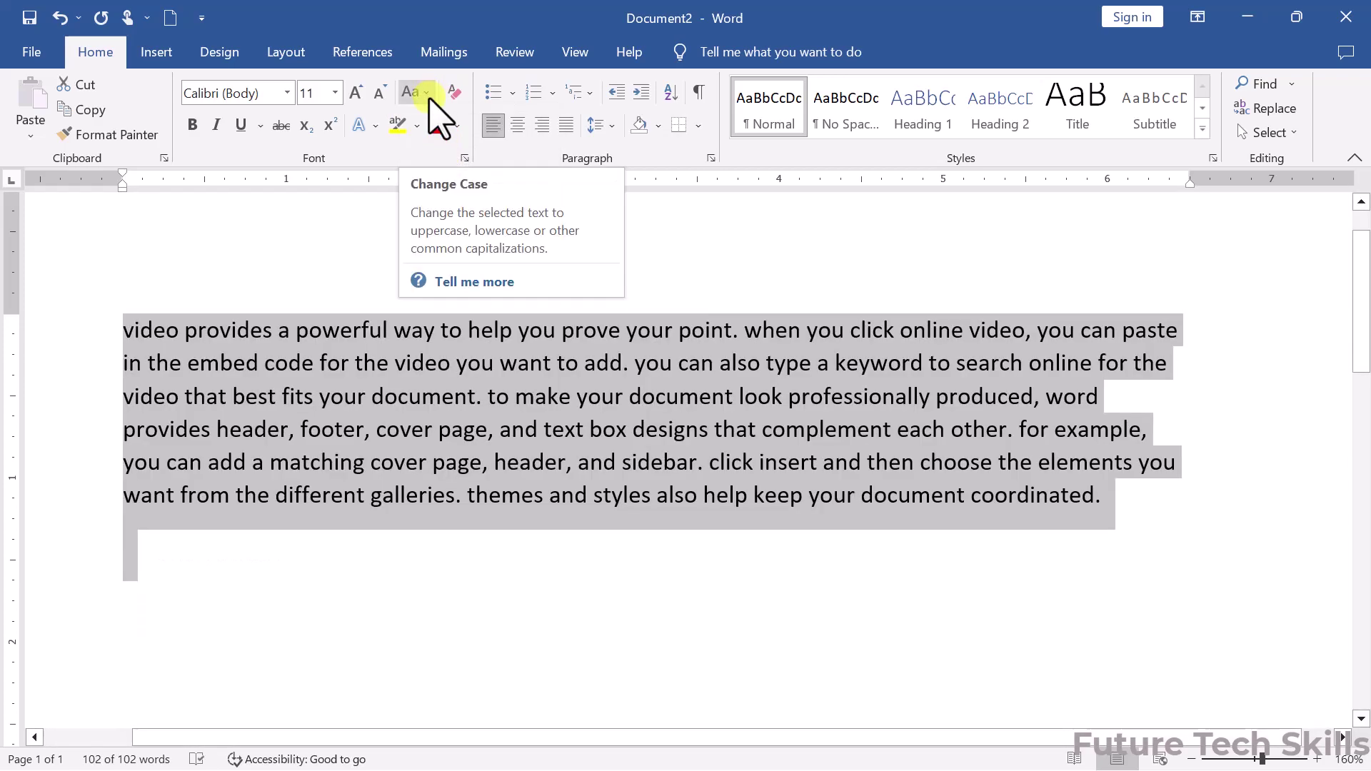
Apply tOGGLE cASE to the selected lowercase text, followed by Capitalize Each Word.
click(430, 95)
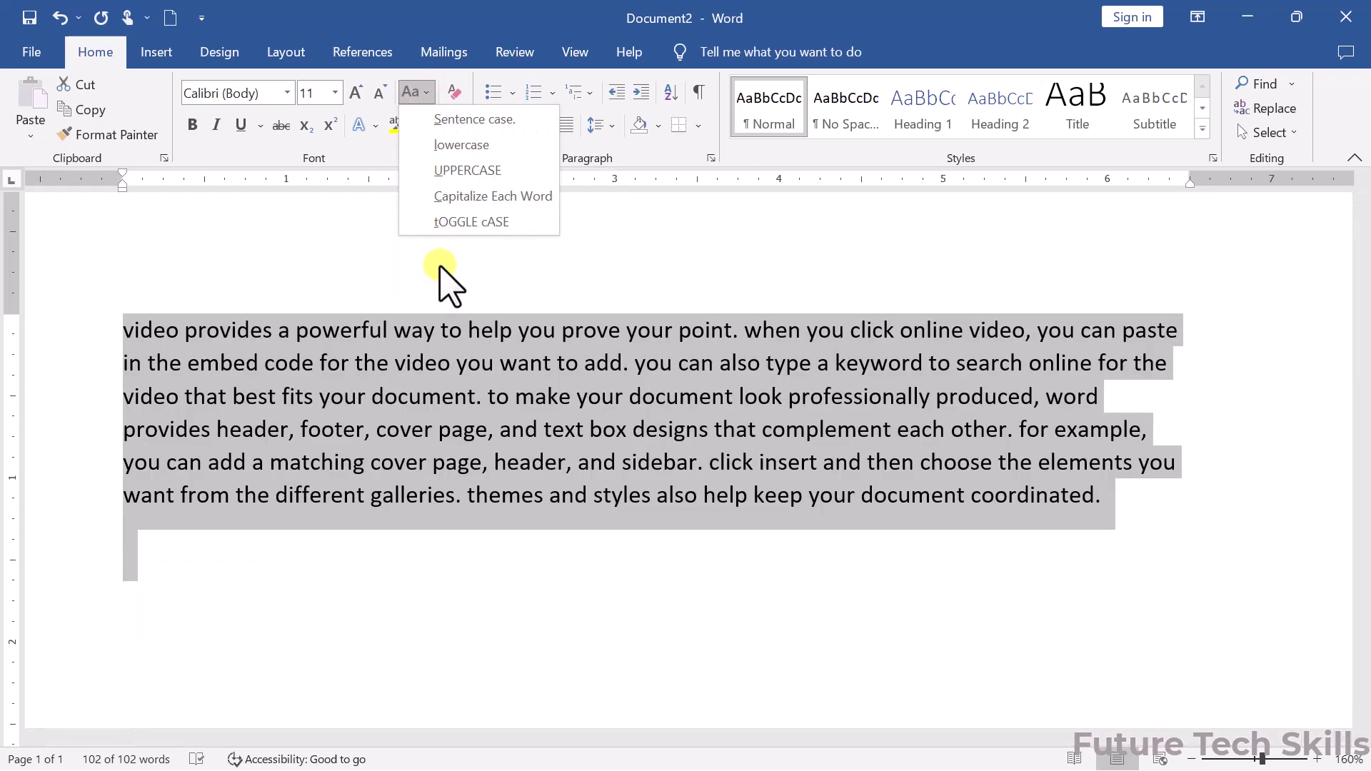
click(448, 221)
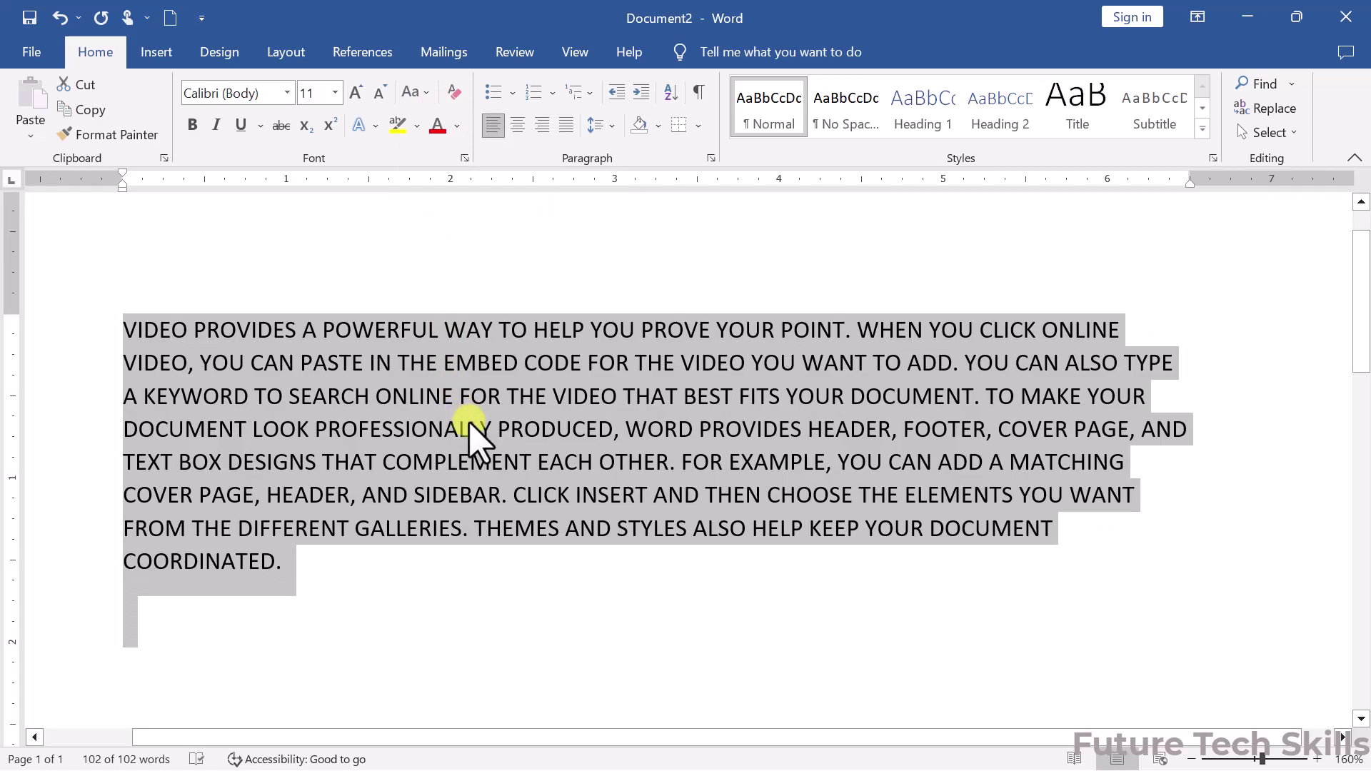
click(429, 93)
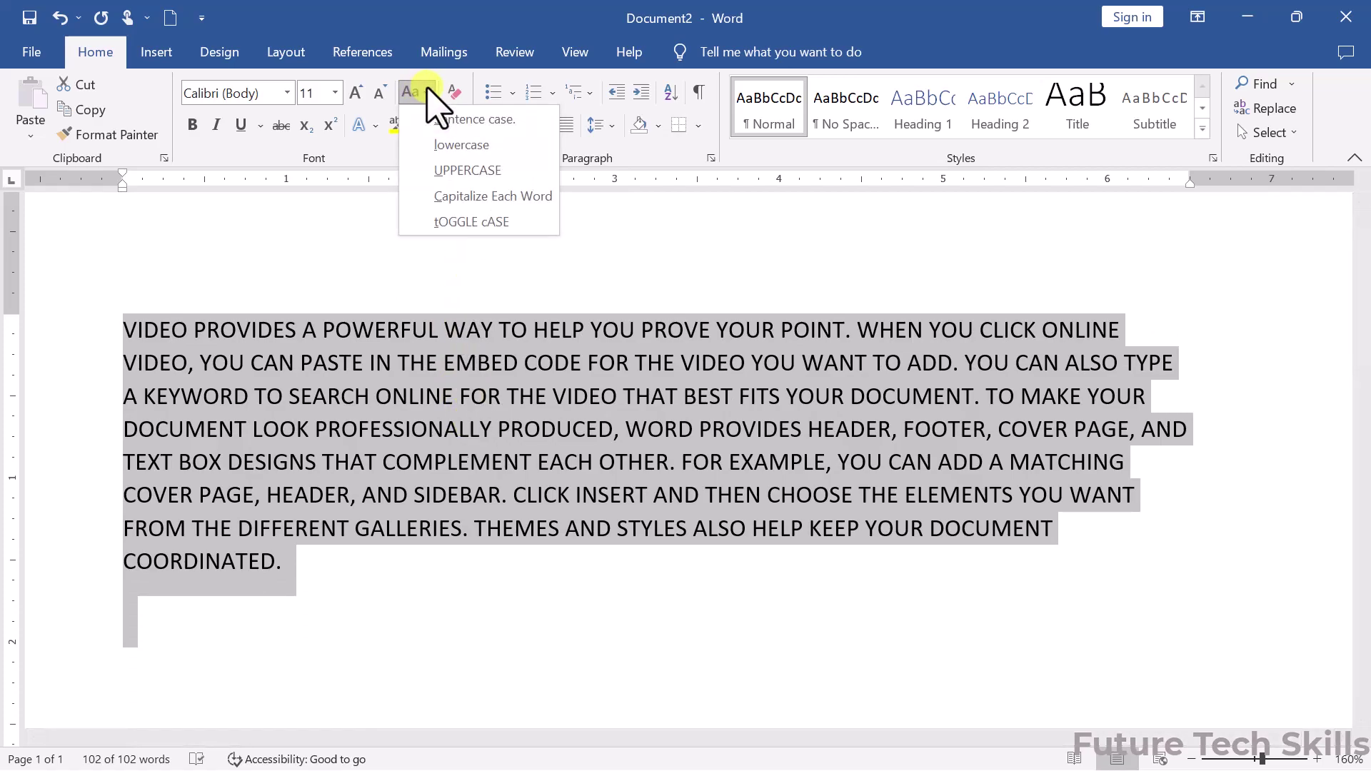
click(493, 196)
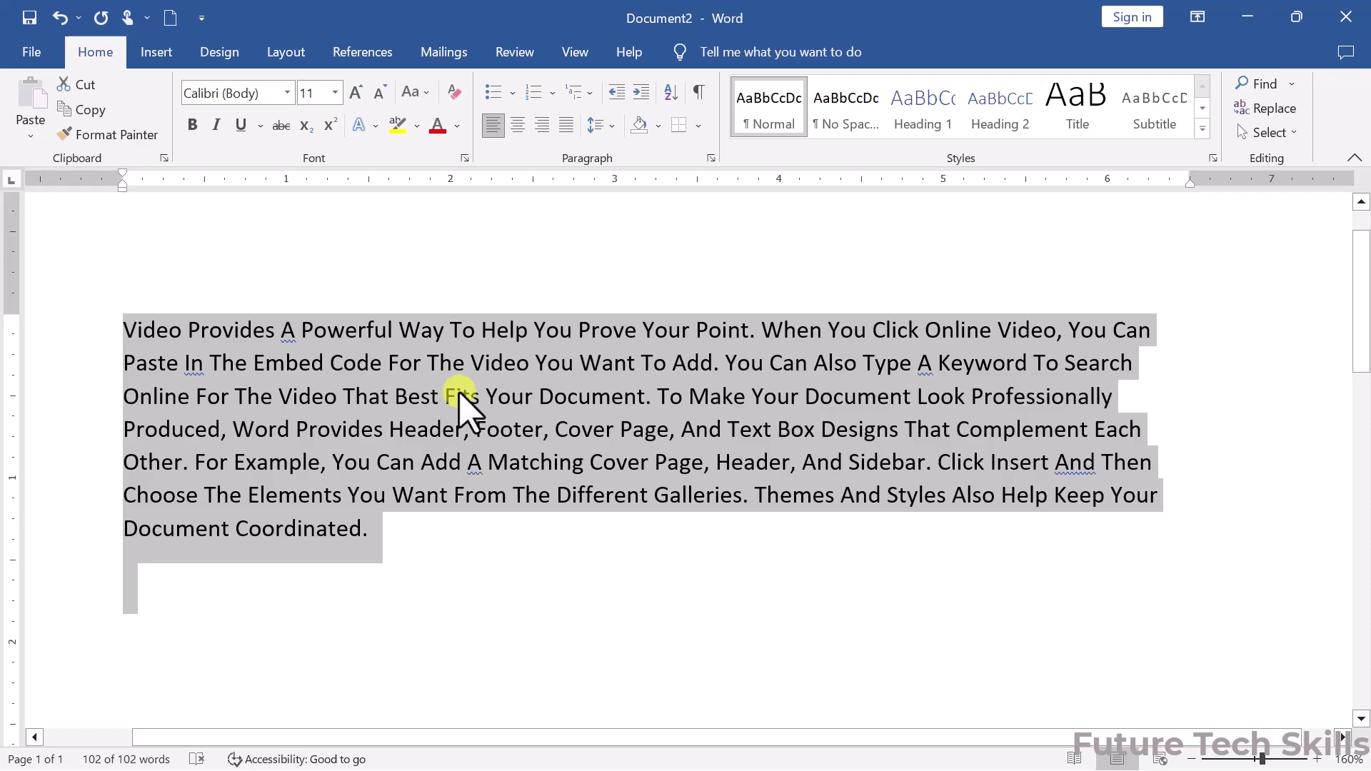
Apply tOGGLE cASE to the word-capitalized text, followed by UPPERCASE.
click(418, 92)
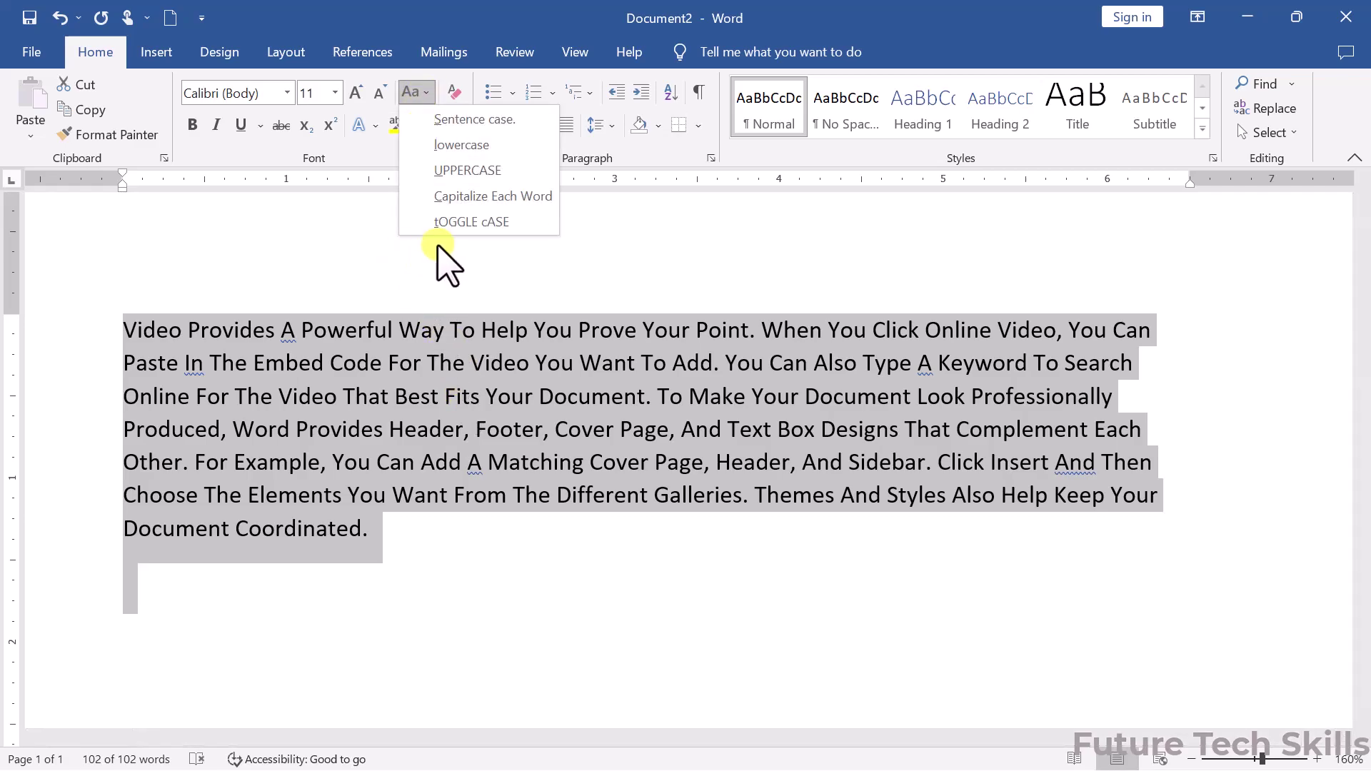
click(455, 221)
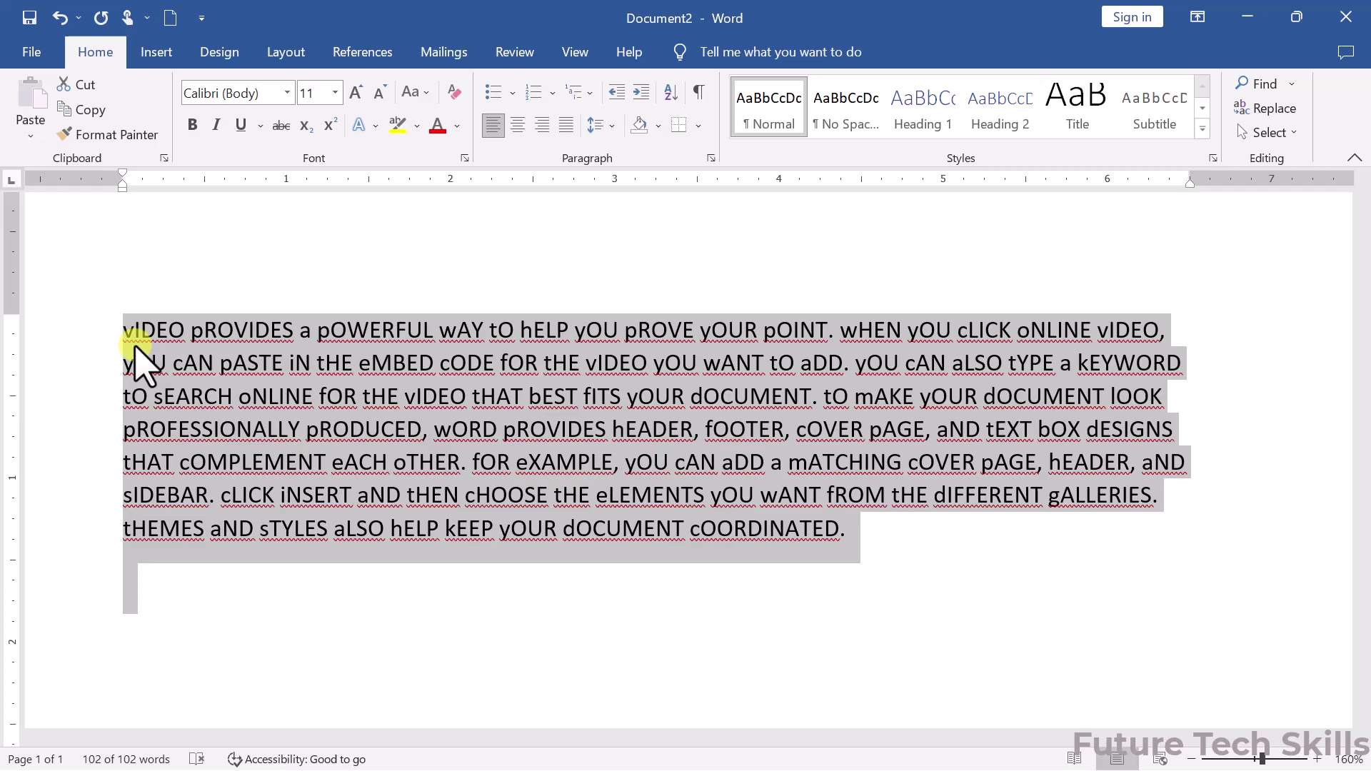
click(422, 92)
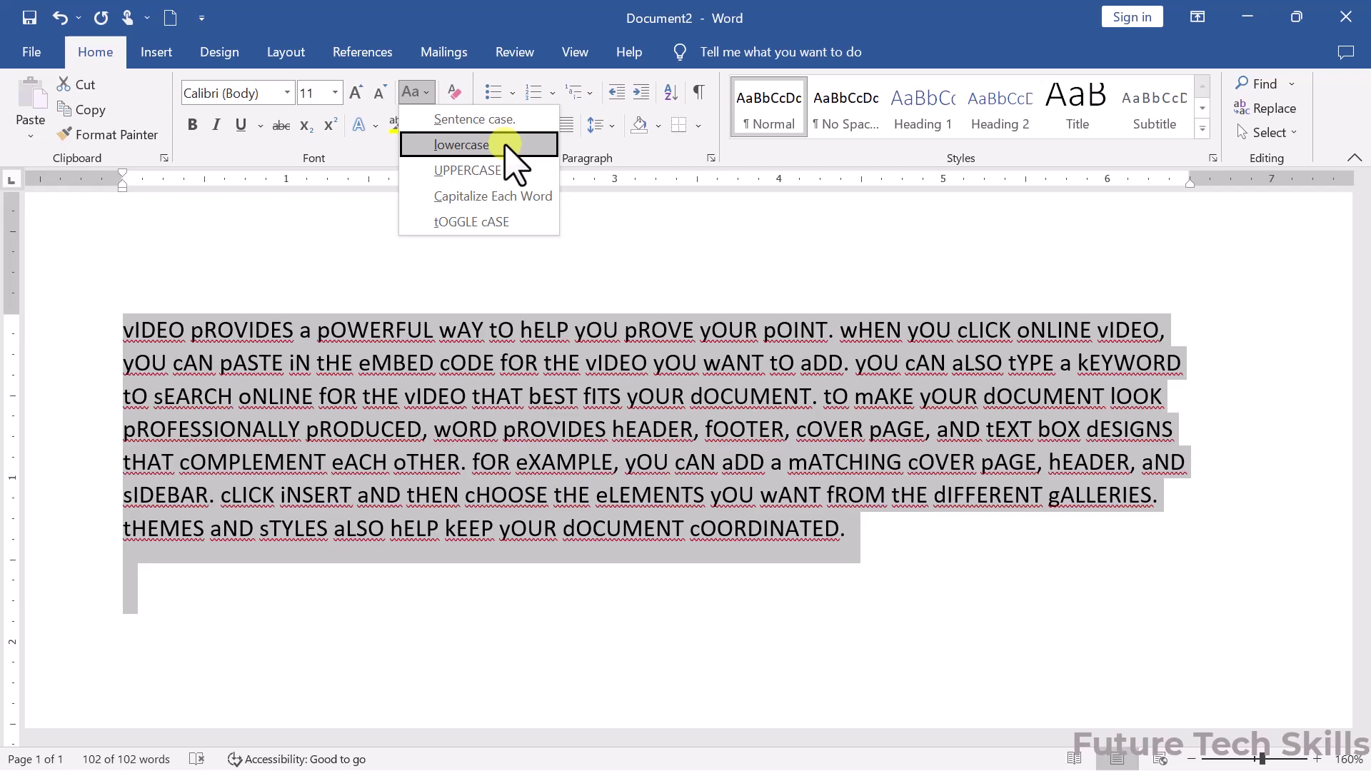
click(503, 171)
Open the Change Case options for the selected text.
click(425, 92)
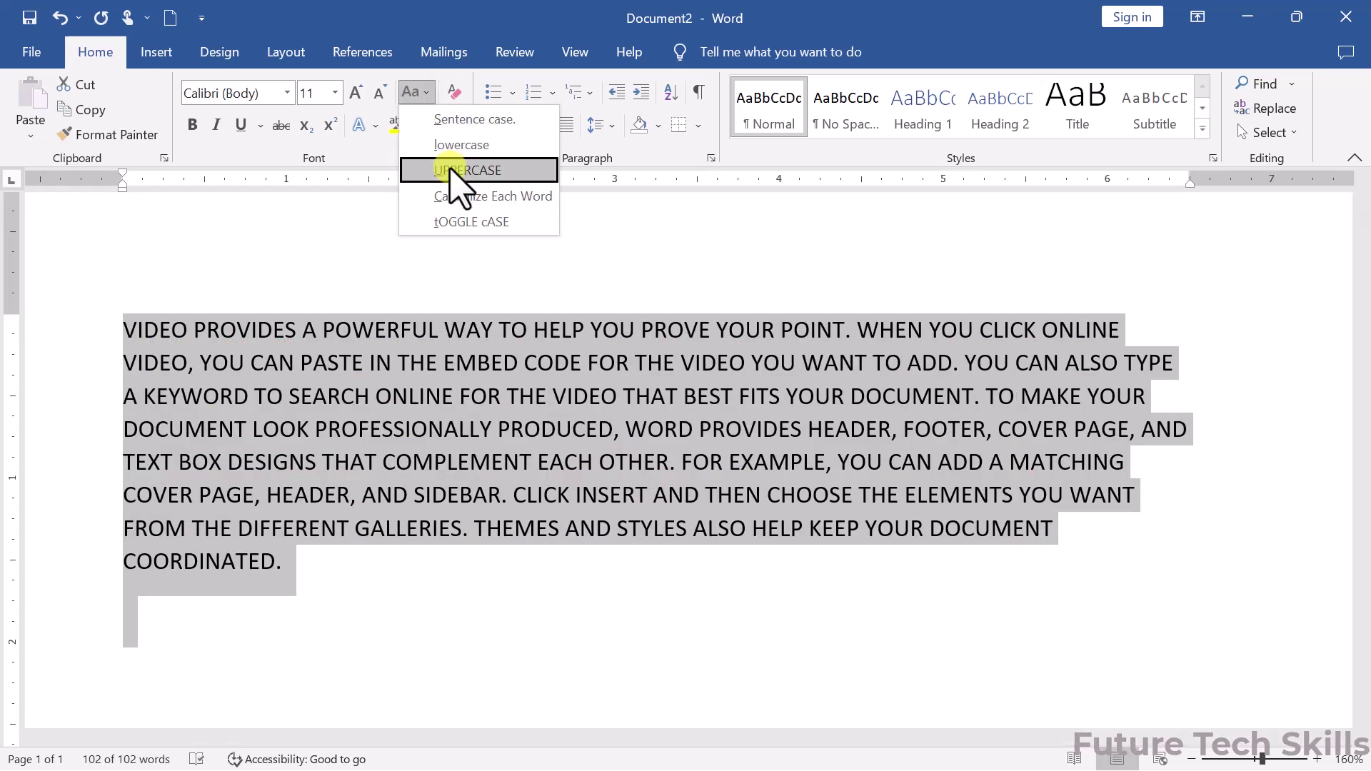